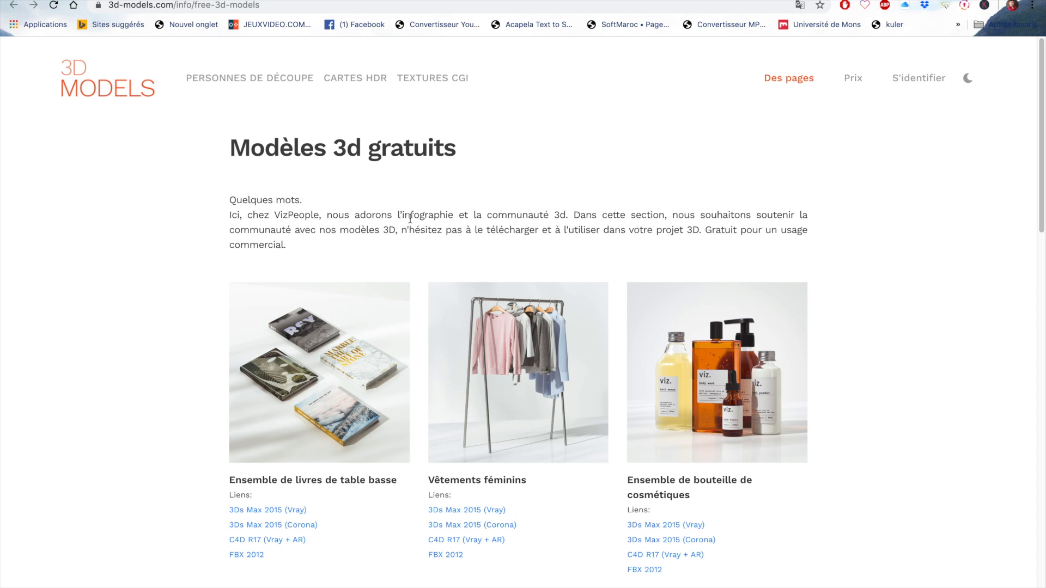
# Look through the free 3D models on 3d-models.com and the file formats offered for each one
pyautogui.scroll(-7, 410, 235)
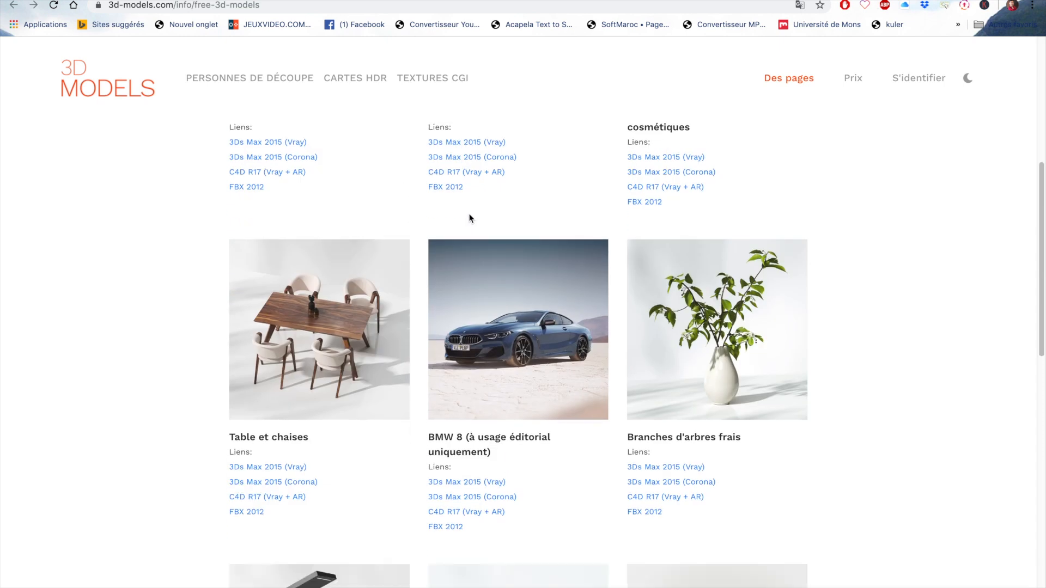
pyautogui.scroll(-8, 463, 215)
pyautogui.scroll(-3, 463, 221)
pyautogui.scroll(18, 481, 228)
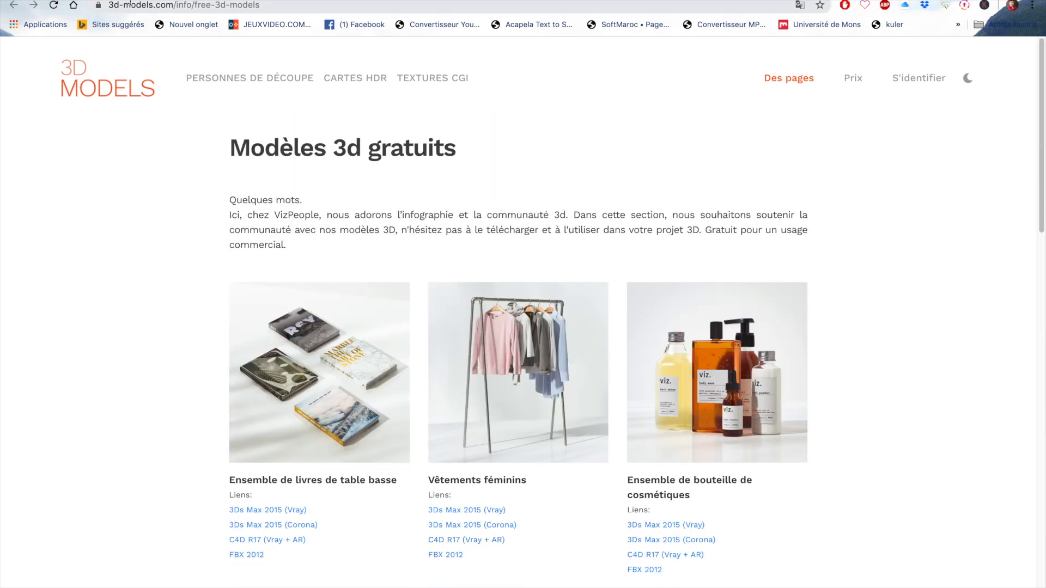
pyautogui.scroll(-5, 399, 215)
pyautogui.scroll(5, 506, 230)
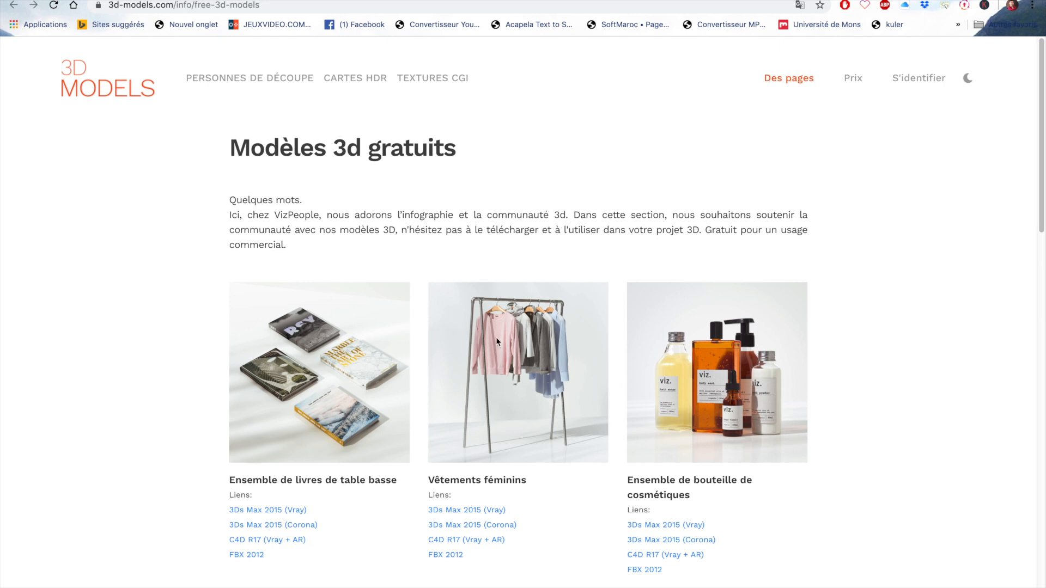
pyautogui.scroll(-10, 538, 417)
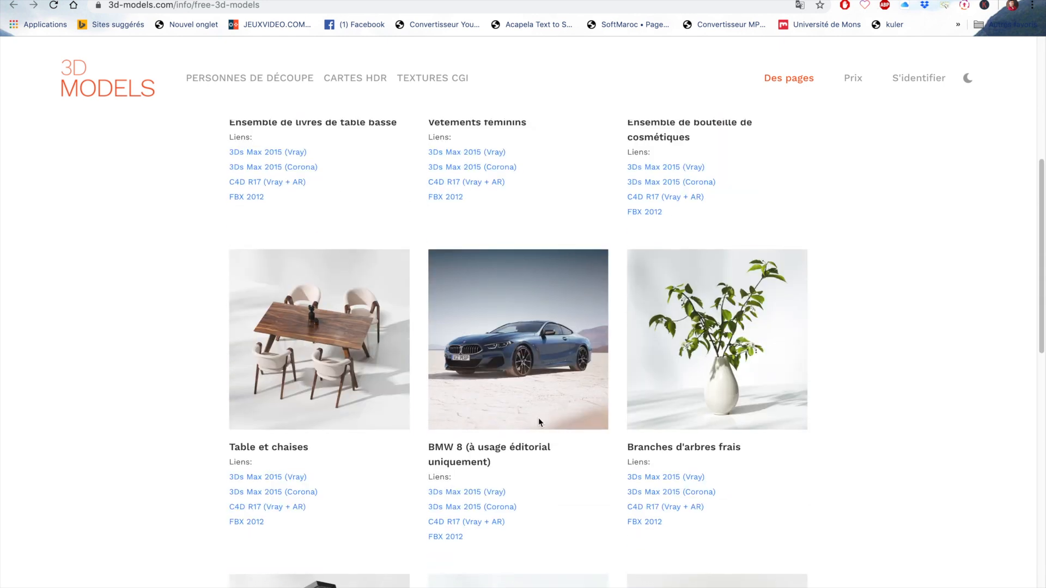
pyautogui.scroll(-9, 583, 465)
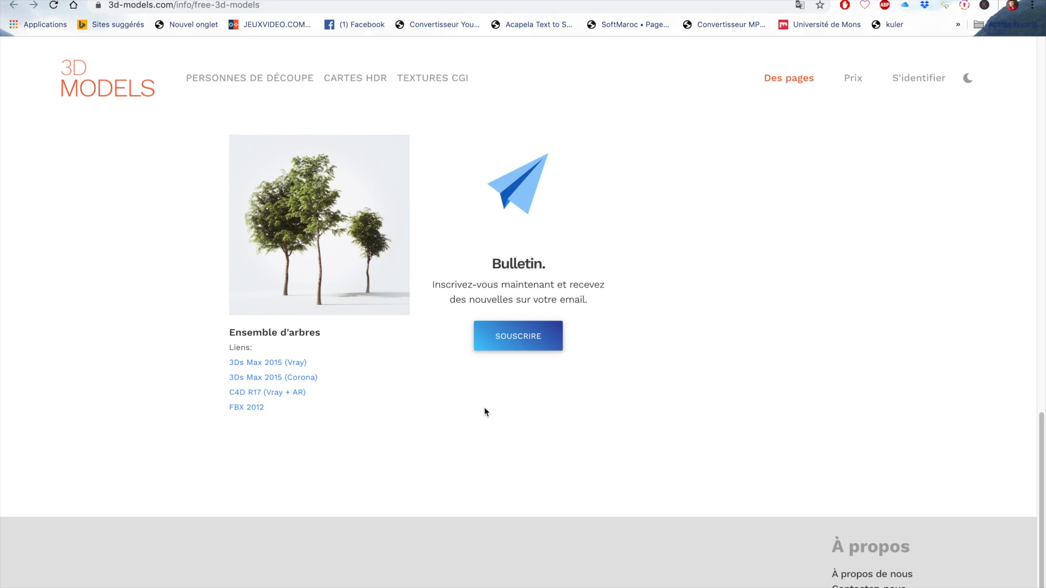
pyautogui.scroll(7, 483, 410)
pyautogui.scroll(-4, 502, 389)
pyautogui.scroll(15, 517, 392)
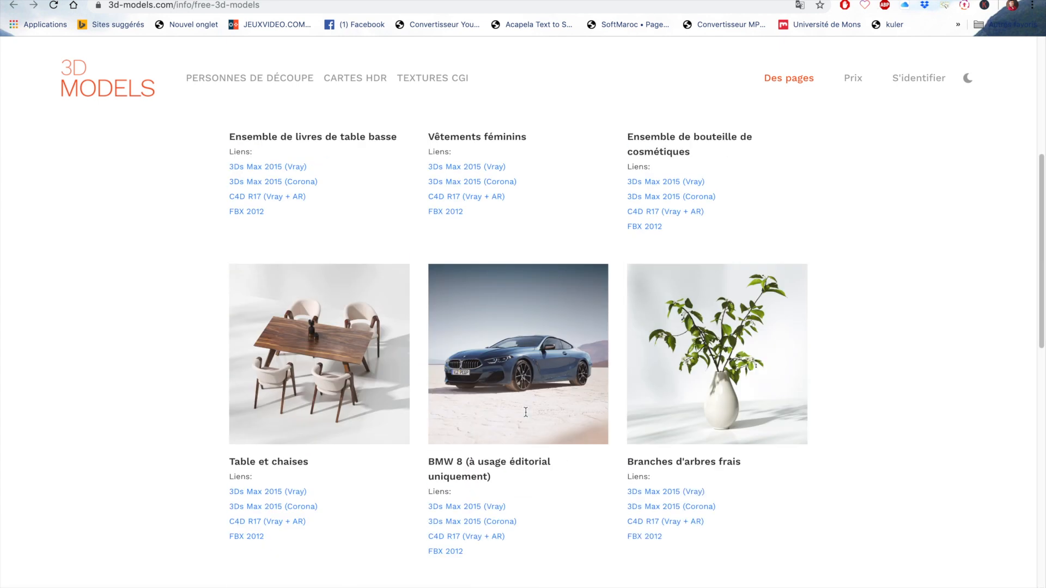
pyautogui.scroll(-9, 760, 208)
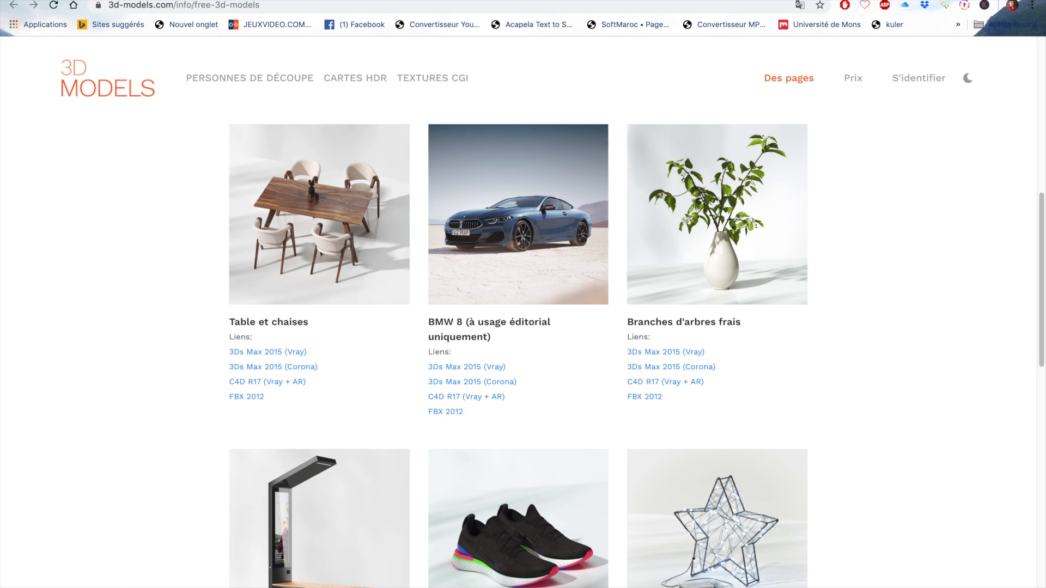
pyautogui.scroll(-2, 315, 325)
pyautogui.scroll(3, 358, 369)
pyautogui.scroll(-1, 358, 366)
pyautogui.scroll(5, 358, 365)
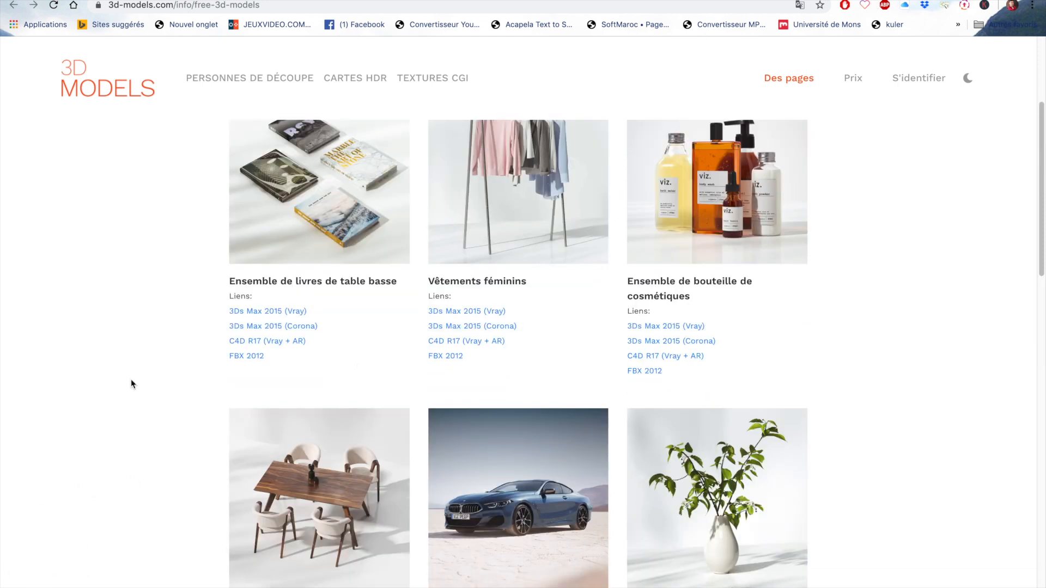
pyautogui.scroll(-4, 473, 278)
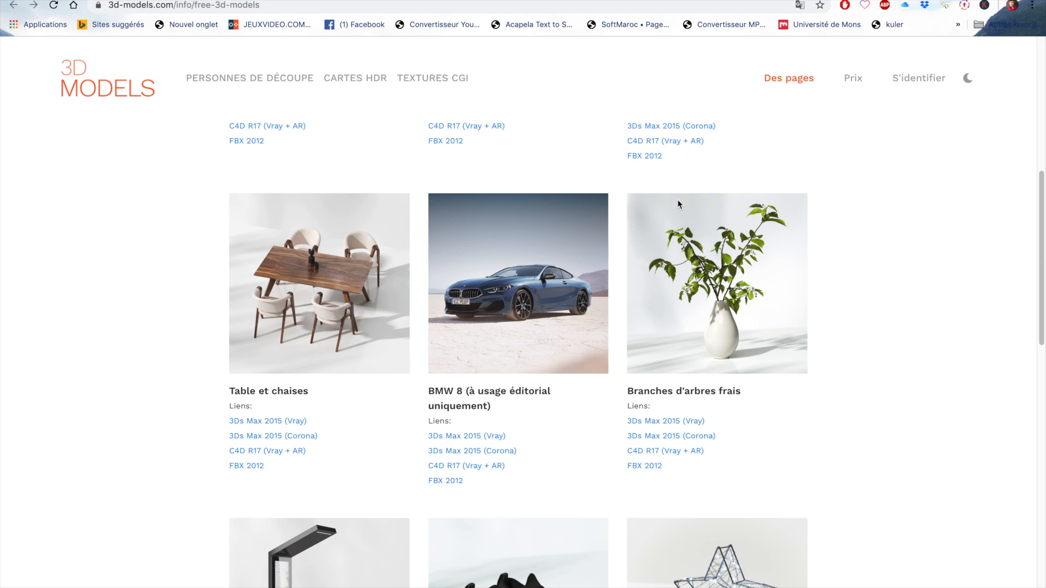
pyautogui.scroll(3, 546, 256)
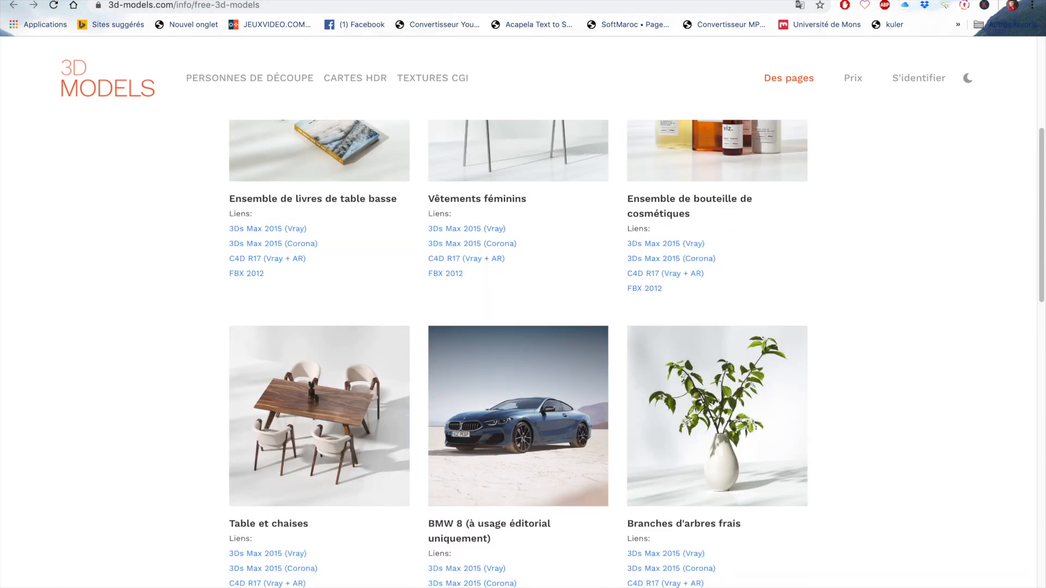
# Switch to the Behance page of the Mikhalenko vol.1 free 3D models collection and examine its first furniture, spotlight and bicycle models
pyautogui.hotkey('ctrl', 'Tab')
pyautogui.hotkey('ctrl', 'Tab')
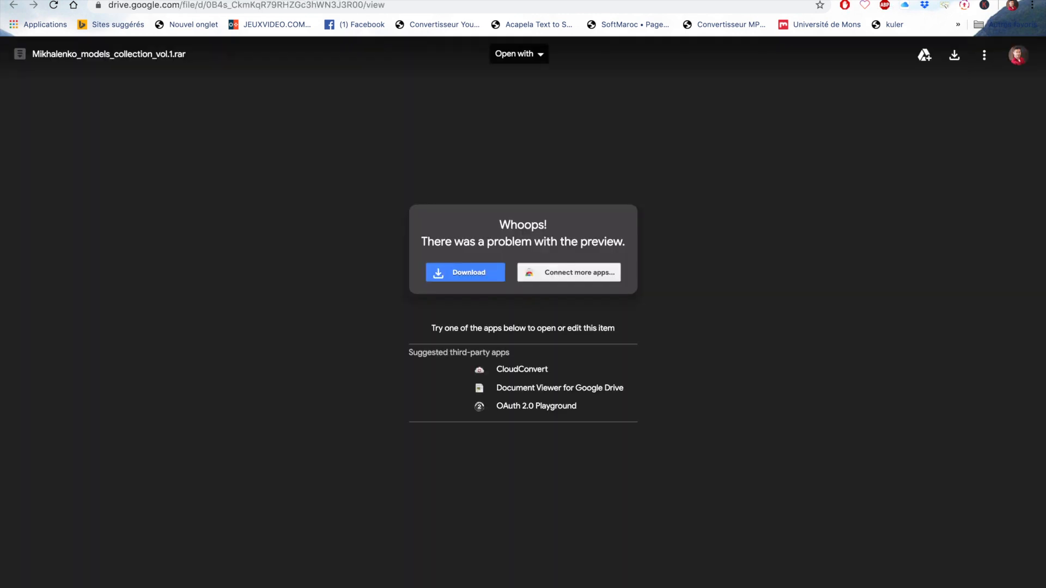
pyautogui.hotkey('ctrl', 'shift', 'Tab')
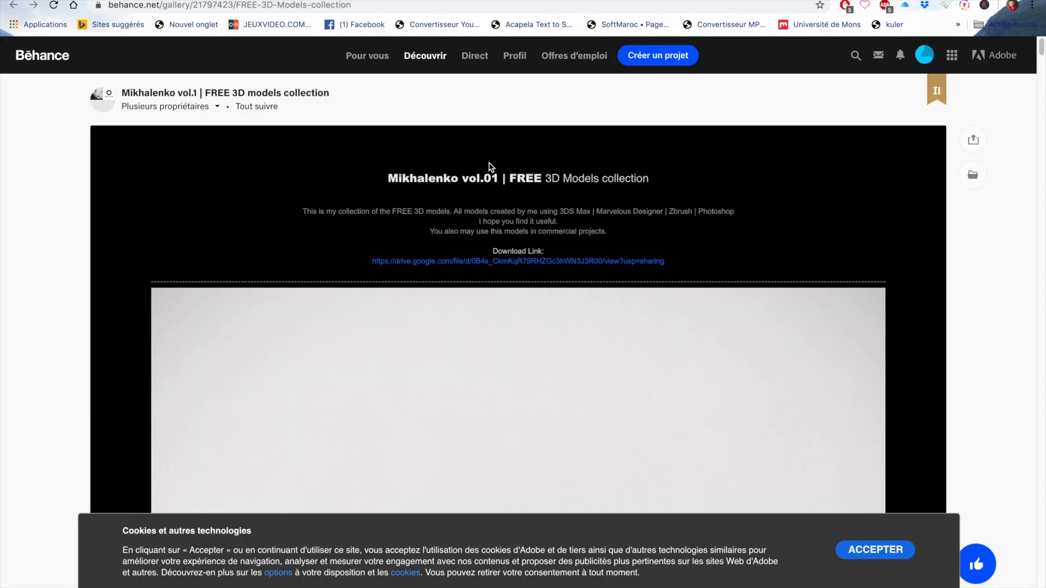
pyautogui.scroll(-5, 492, 158)
pyautogui.scroll(5, 492, 158)
pyautogui.scroll(-5, 344, 195)
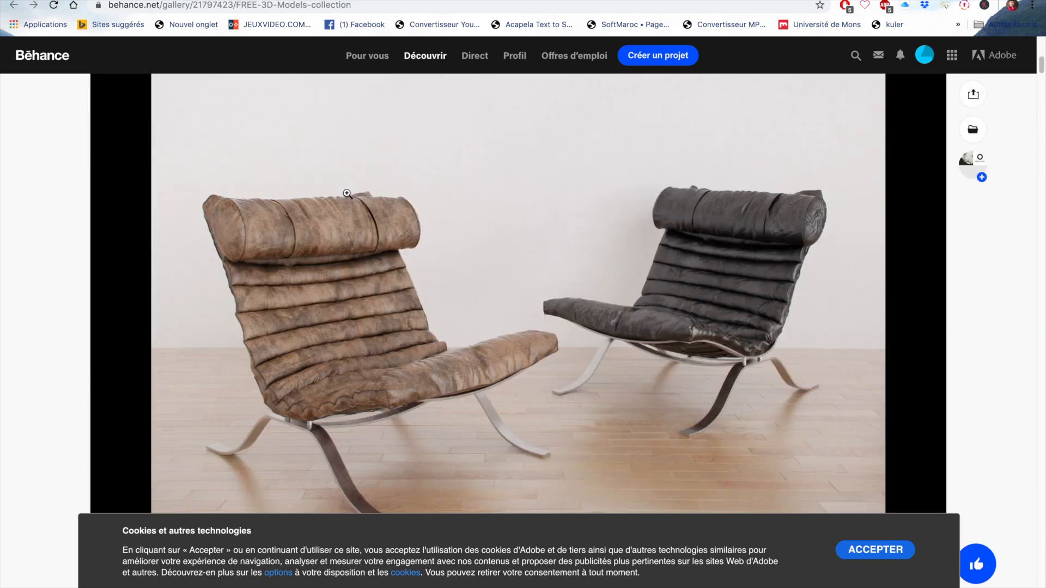
pyautogui.scroll(-4, 349, 252)
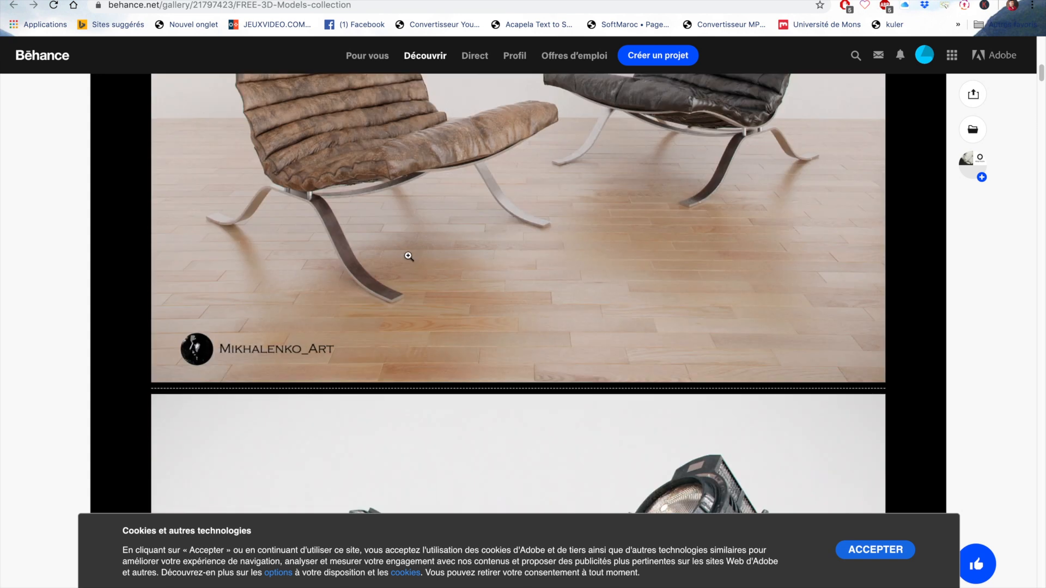
pyautogui.scroll(-4, 409, 257)
pyautogui.scroll(7, 506, 274)
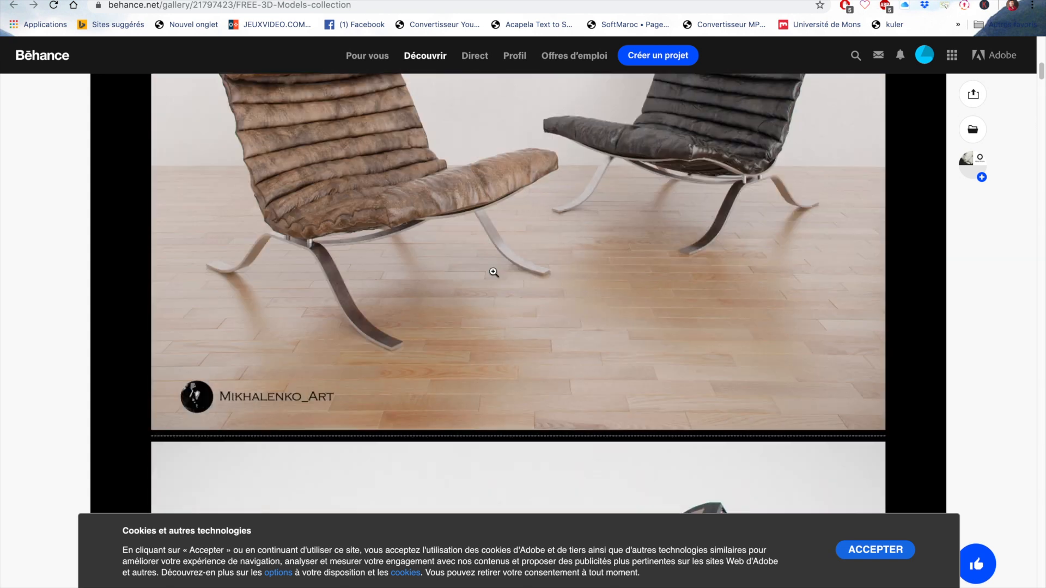
pyautogui.scroll(-5, 349, 182)
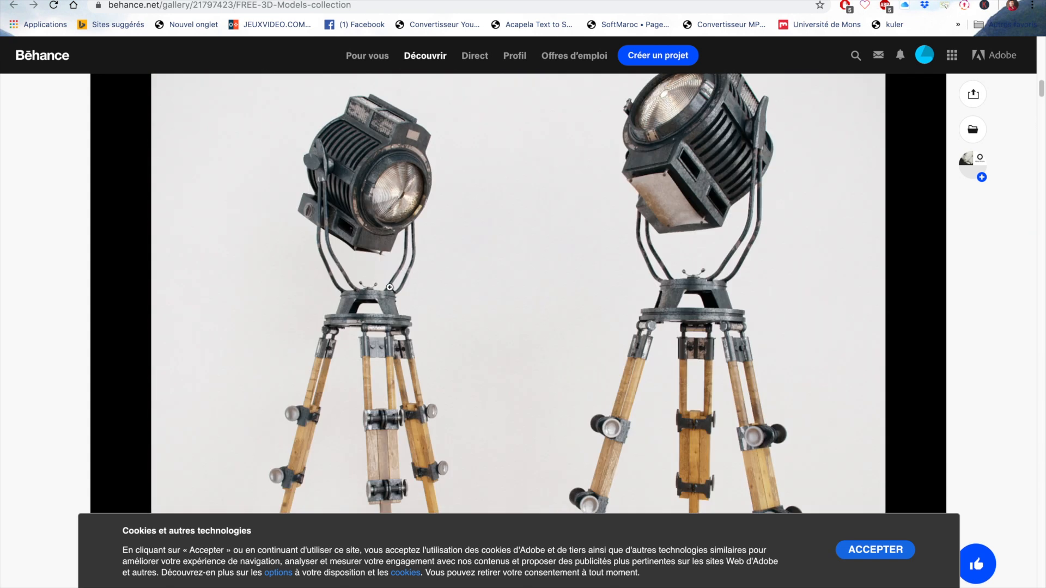
pyautogui.scroll(-3, 371, 267)
pyautogui.scroll(-10, 368, 271)
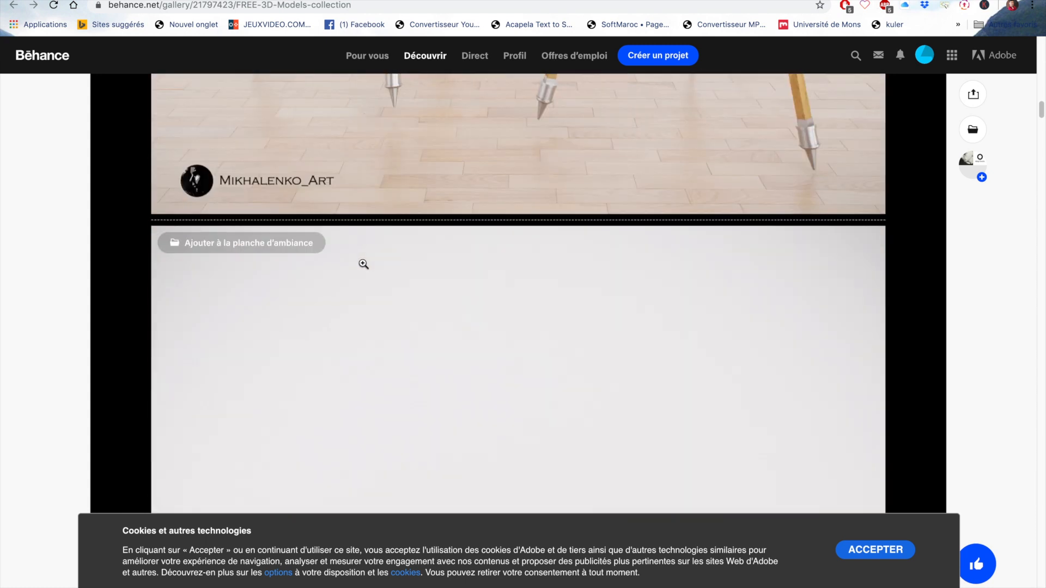
pyautogui.scroll(3, 446, 255)
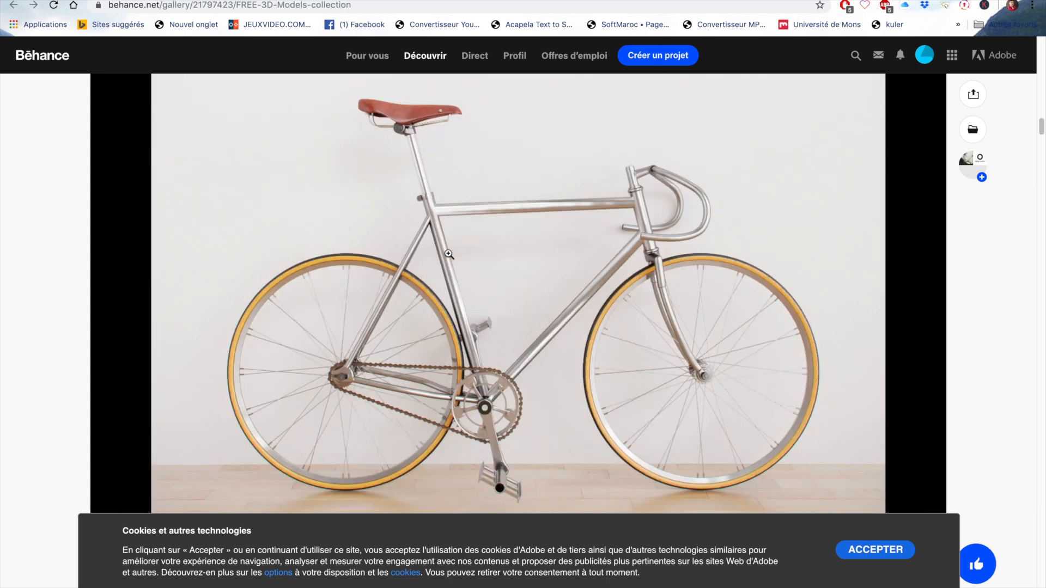
pyautogui.scroll(-10, 447, 253)
pyautogui.scroll(4, 450, 272)
pyautogui.scroll(1, 446, 281)
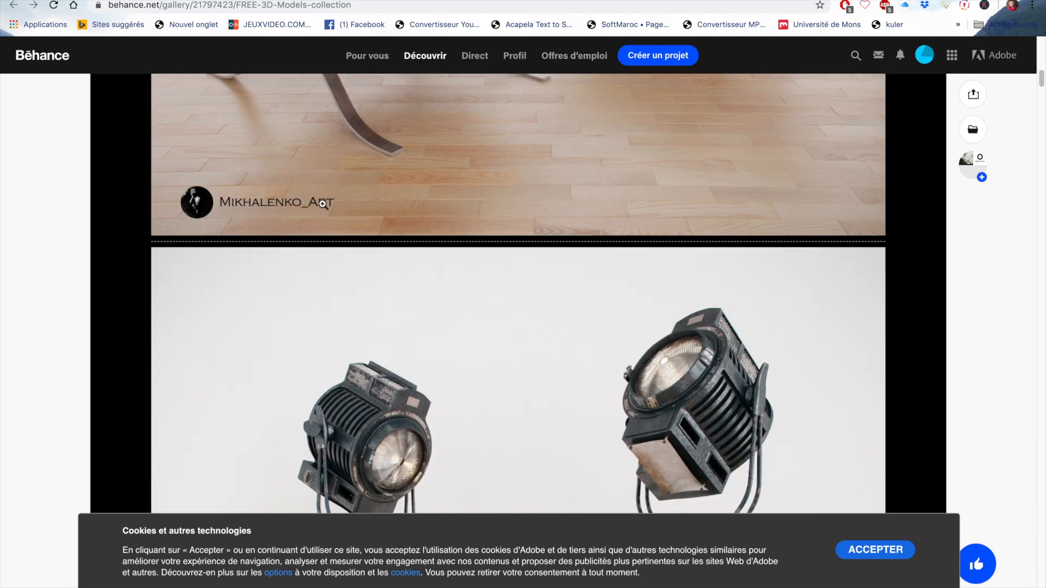
pyautogui.scroll(-7, 322, 203)
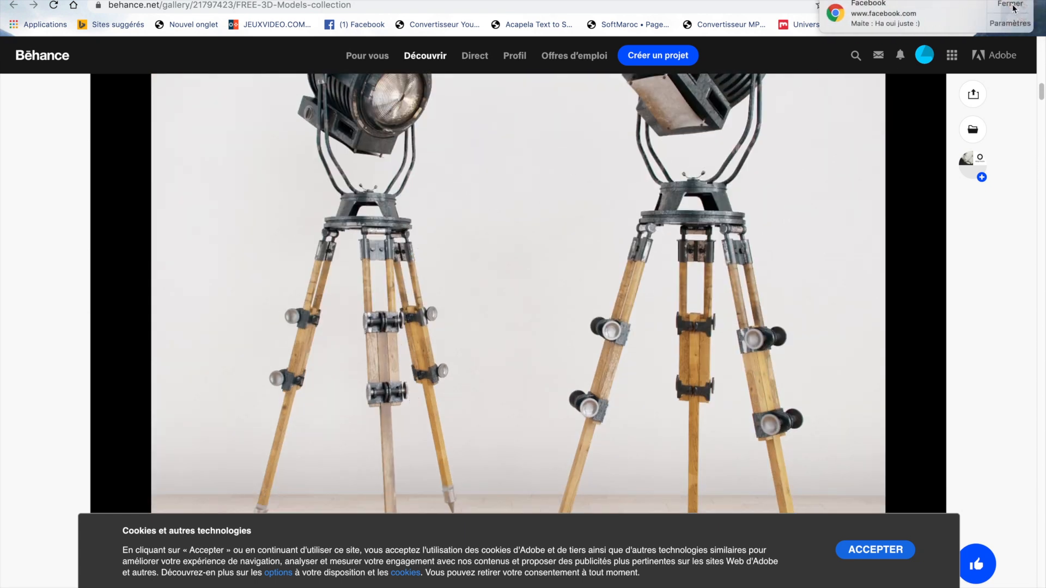
# Dismiss the Facebook notification and look through the collection's remaining models, from the office chairs and lamps to the pine trees
pyautogui.click(1011, 4)
pyautogui.scroll(-13, 505, 209)
pyautogui.scroll(-10, 504, 213)
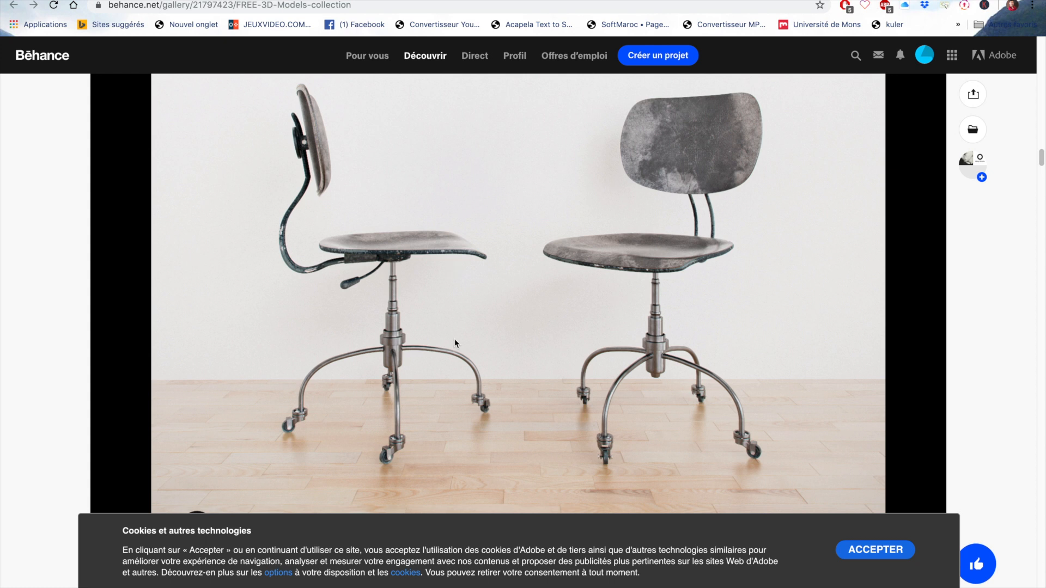
pyautogui.scroll(-19, 454, 341)
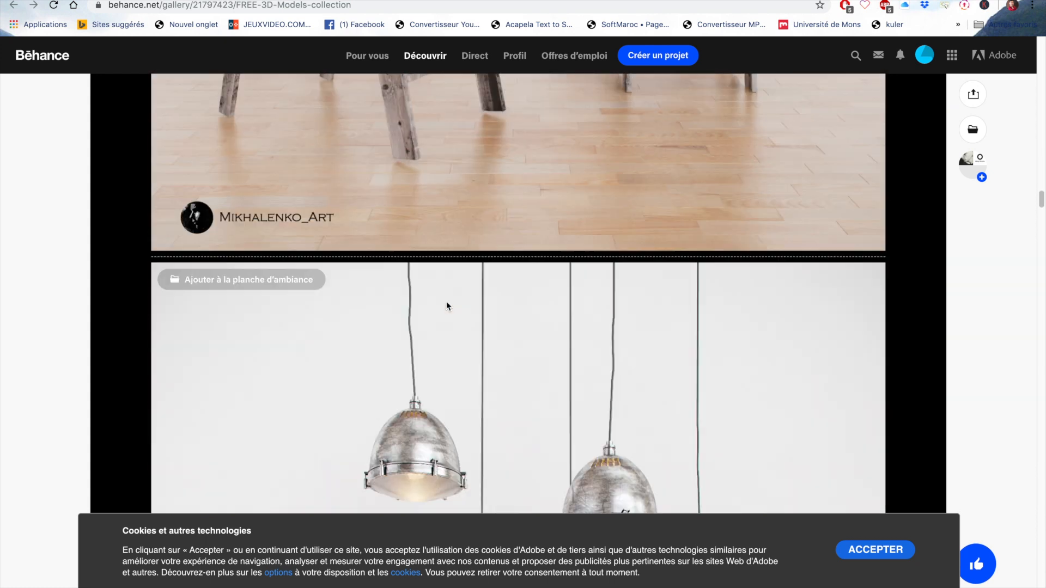
pyautogui.scroll(-4, 450, 308)
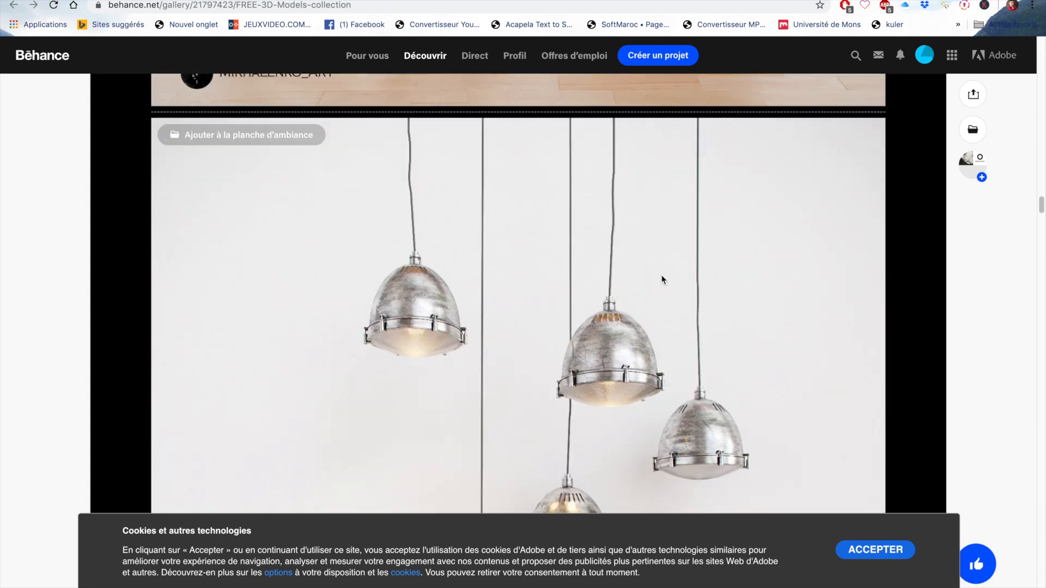
pyautogui.scroll(-8, 671, 349)
pyautogui.scroll(-15, 642, 323)
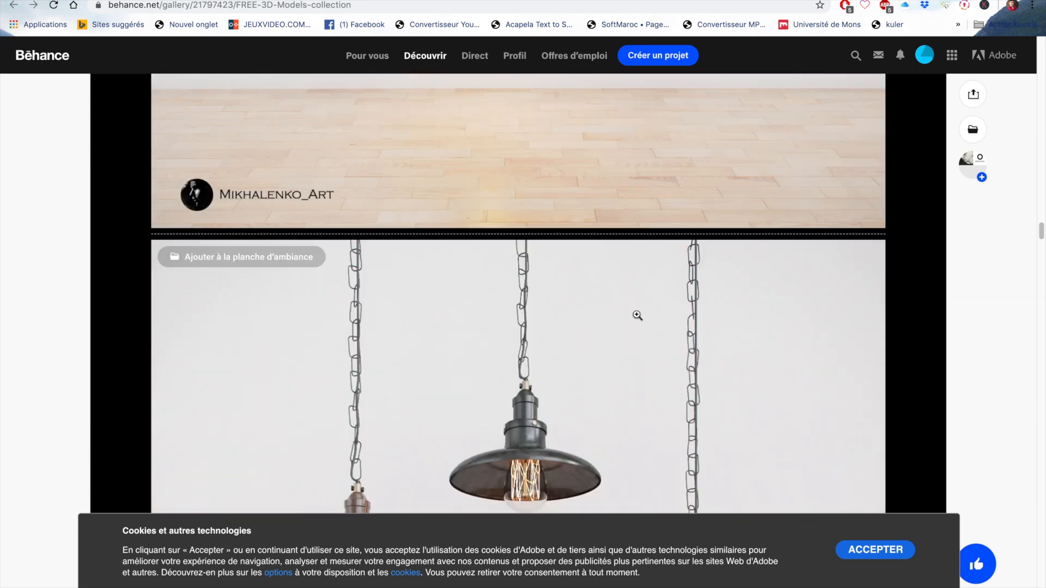
pyautogui.scroll(-15, 590, 287)
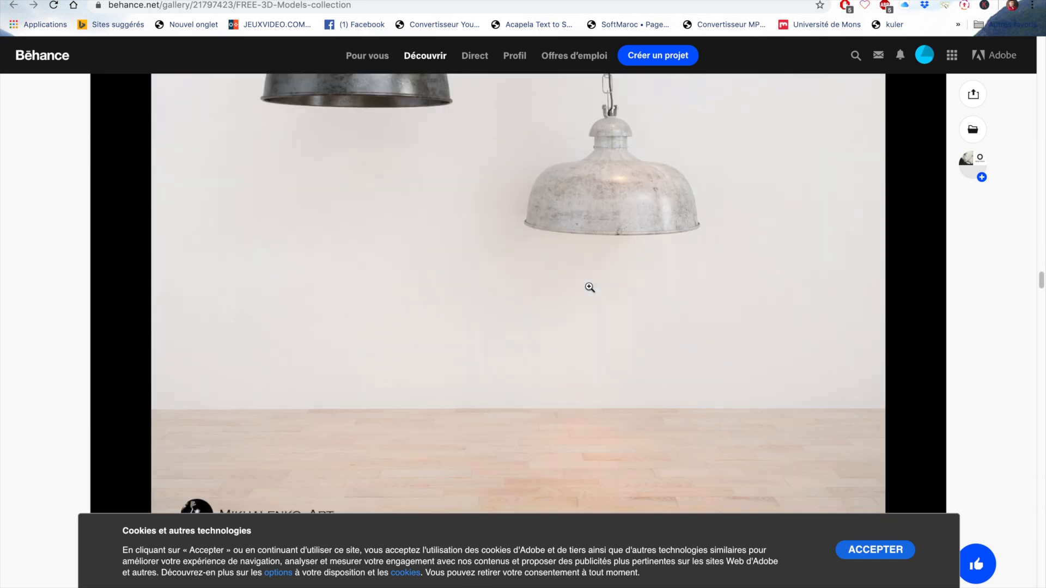
pyautogui.scroll(-15, 588, 286)
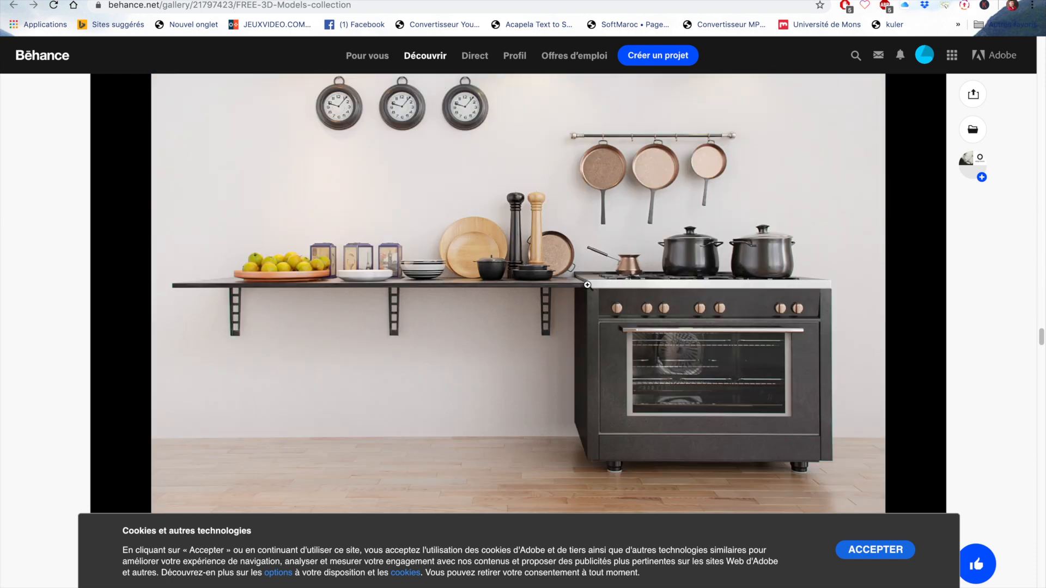
pyautogui.scroll(-15, 588, 286)
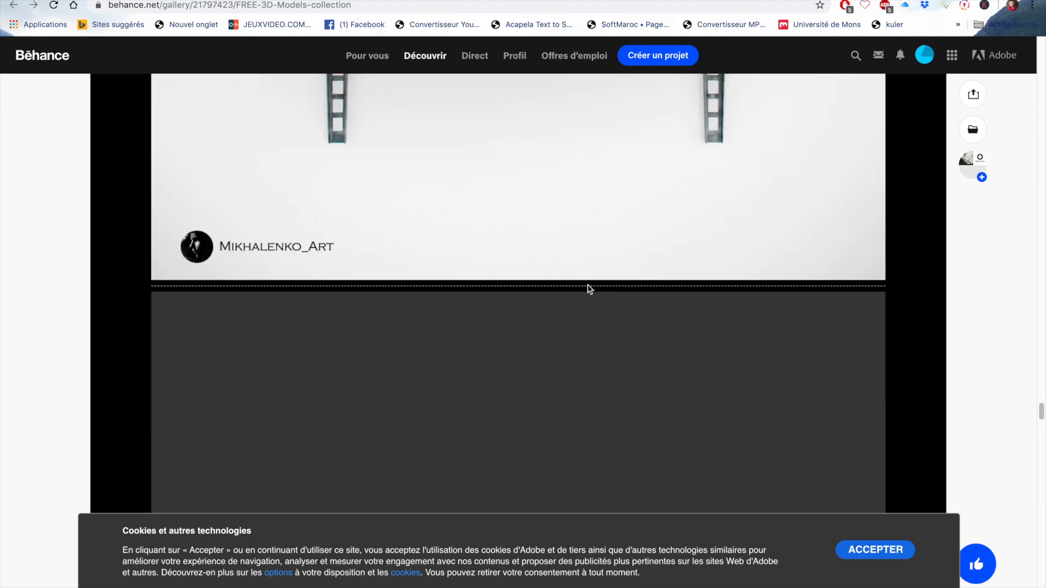
pyautogui.scroll(-15, 588, 286)
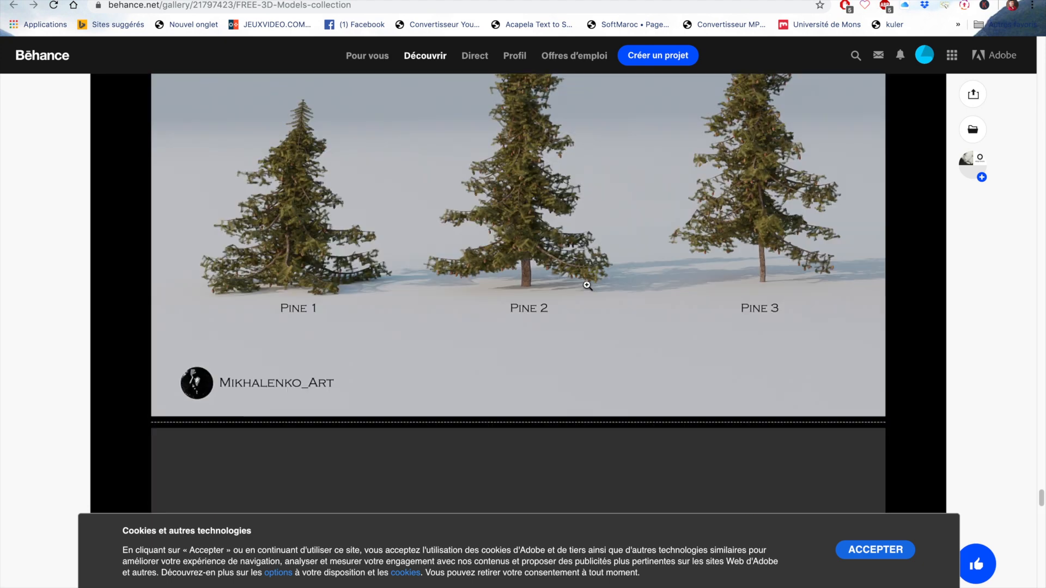
pyautogui.scroll(8, 586, 286)
pyautogui.scroll(-3, 587, 289)
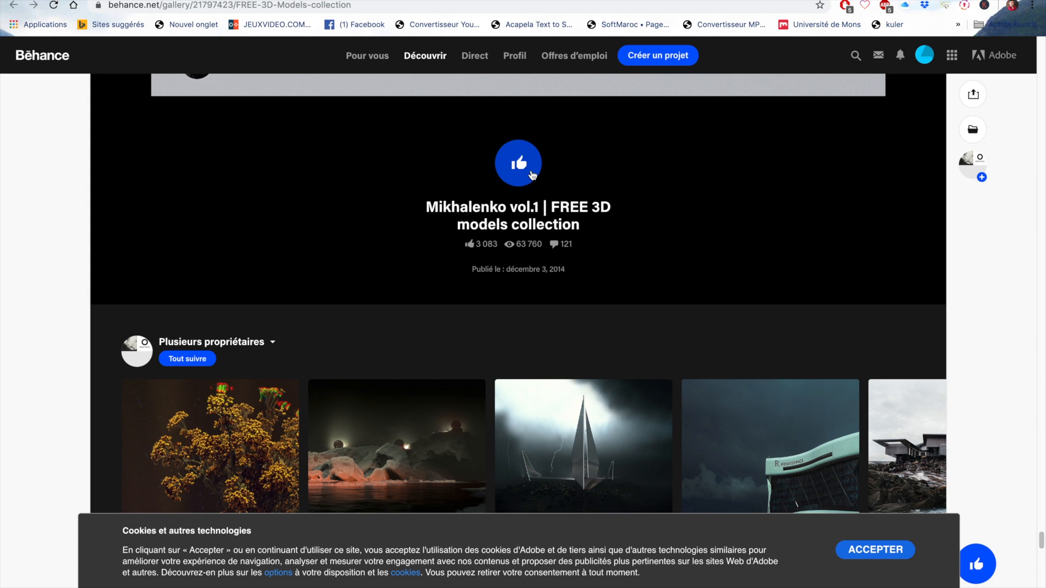
# Review the end of the Behance project page and return to the free models list on 3d-models.com
pyautogui.scroll(-10, 523, 228)
pyautogui.scroll(-5, 522, 229)
pyautogui.scroll(14, 524, 230)
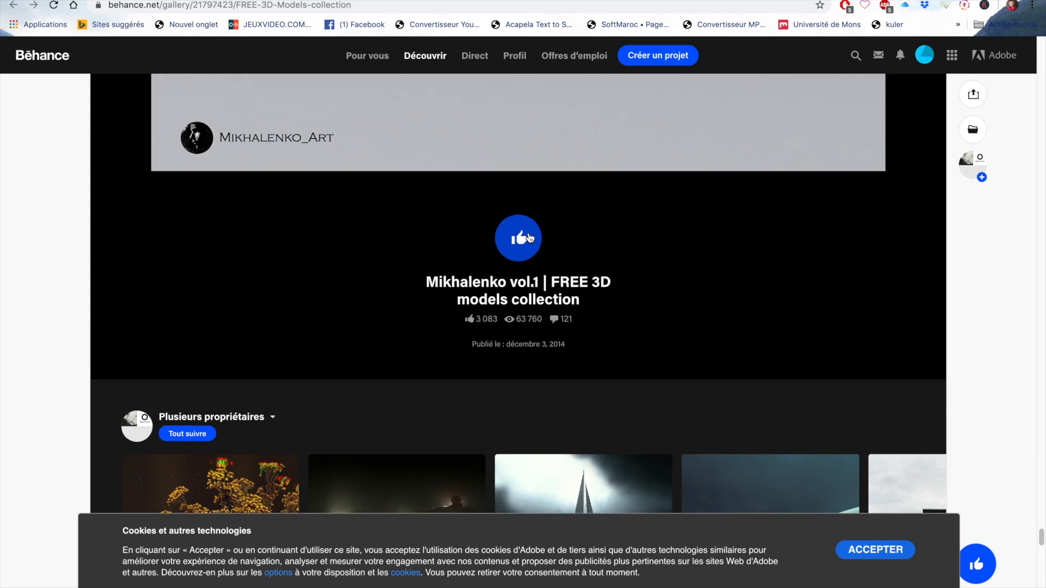
pyautogui.scroll(10, 528, 237)
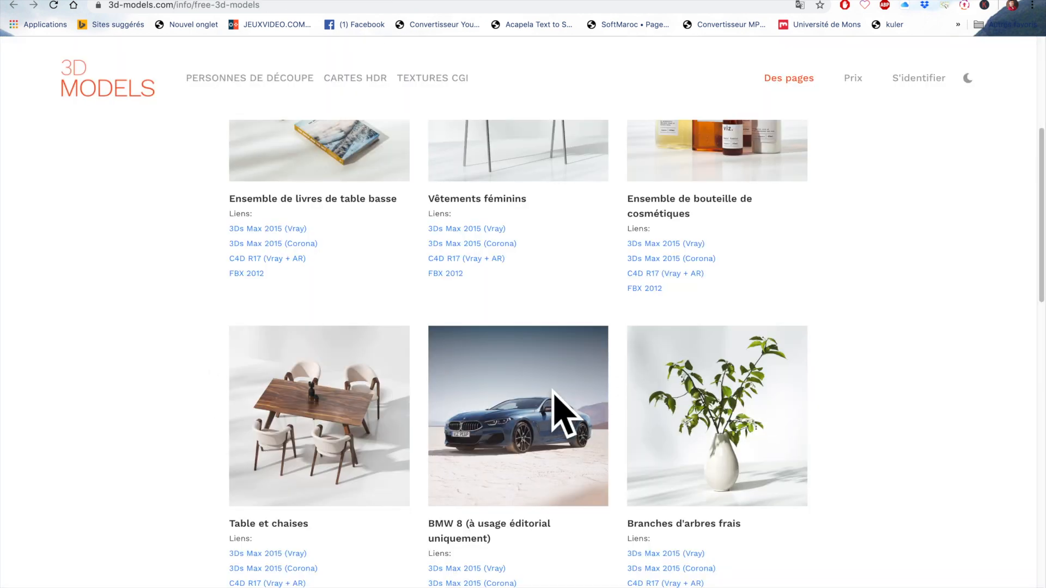
pyautogui.scroll(-2, 545, 403)
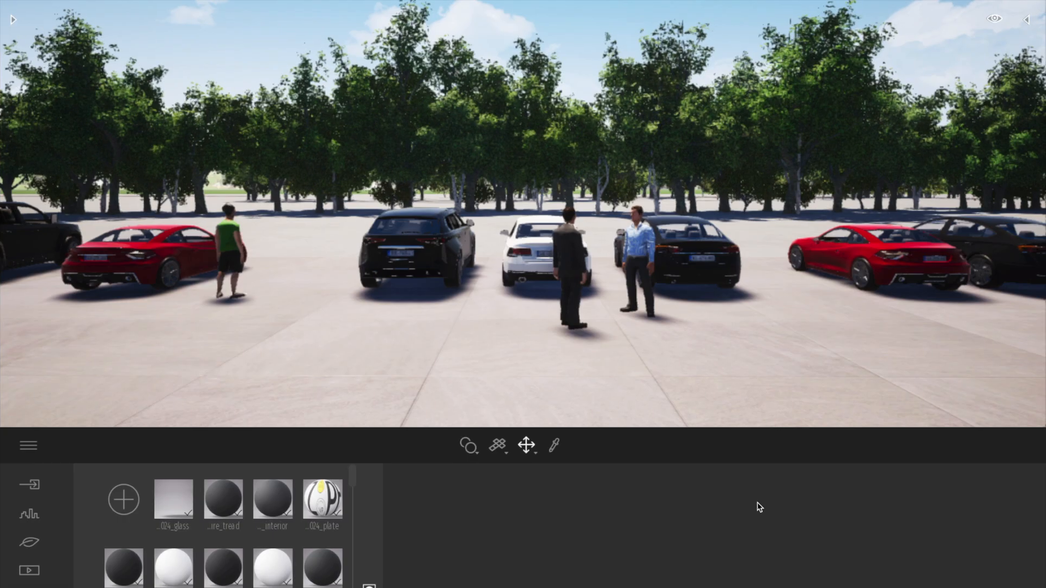
# Inspect the row of parked cars in the 3D scene, selecting the black Sedan 06 and clearing the selection
pyautogui.moveTo(523, 236); pyautogui.dragTo(550, 262, button='right')
pyautogui.click(411, 255)
pyautogui.scroll(6, 431, 295)
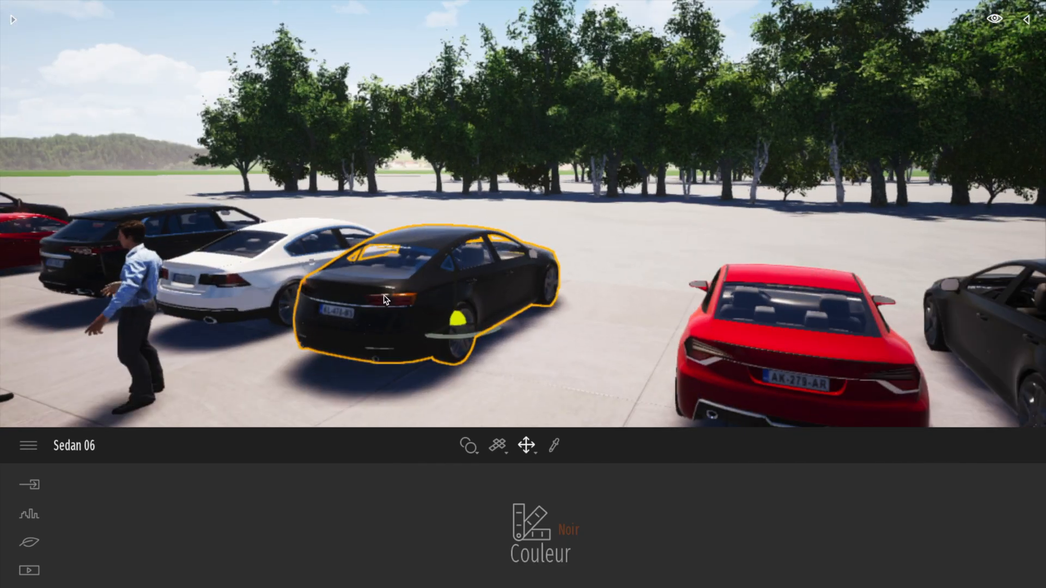
pyautogui.scroll(-5, 315, 355)
pyautogui.moveTo(316, 355); pyautogui.dragTo(490, 310, button='right')
pyautogui.scroll(-3, 421, 310)
pyautogui.scroll(3, 490, 309)
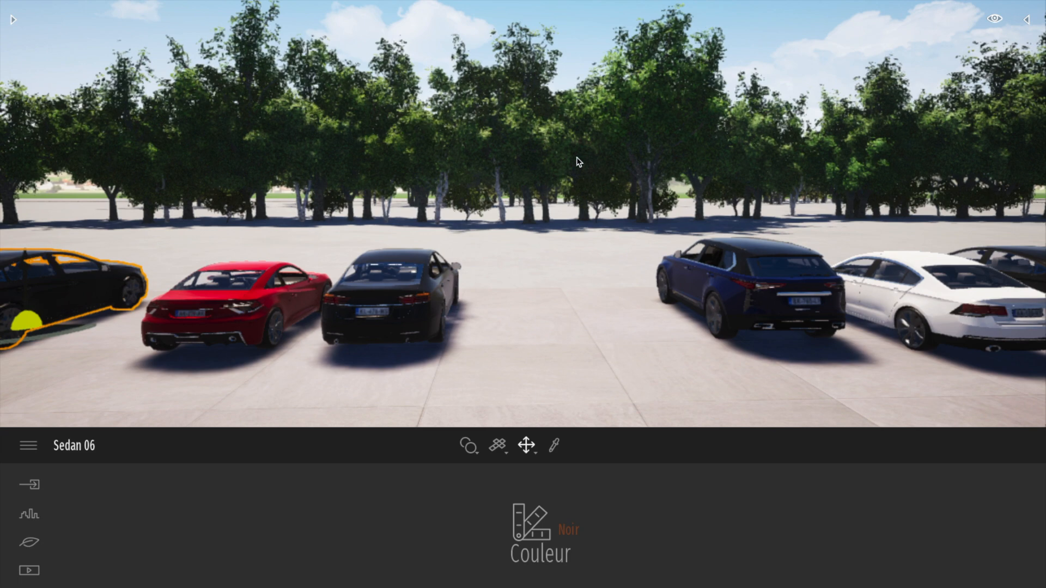
pyautogui.click(750, 109)
pyautogui.press('Left')
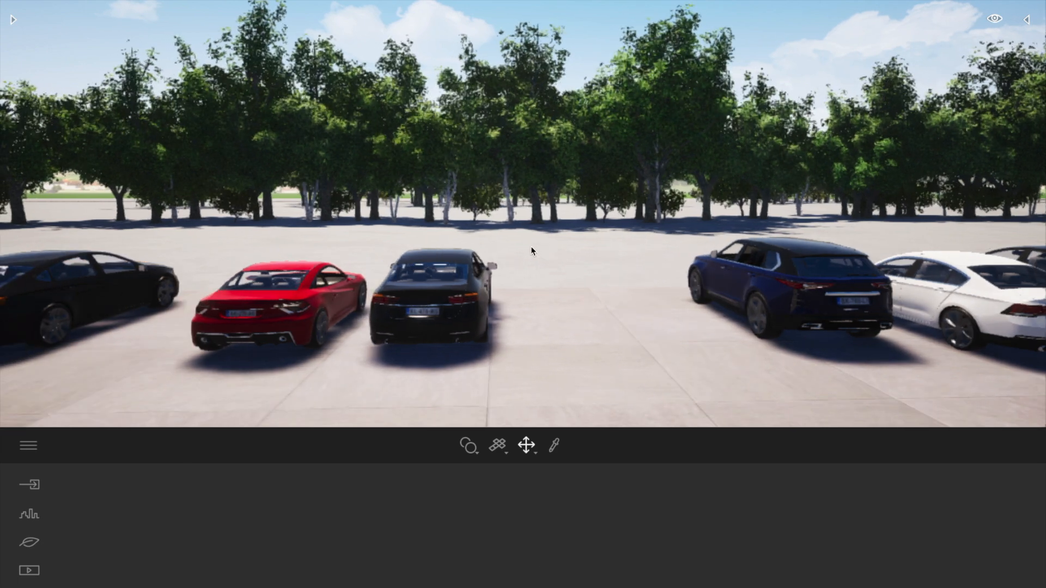
# Remove the previously imported VP_Free_BMW_8 file from the import list
pyautogui.press('Left')
pyautogui.press('Left')
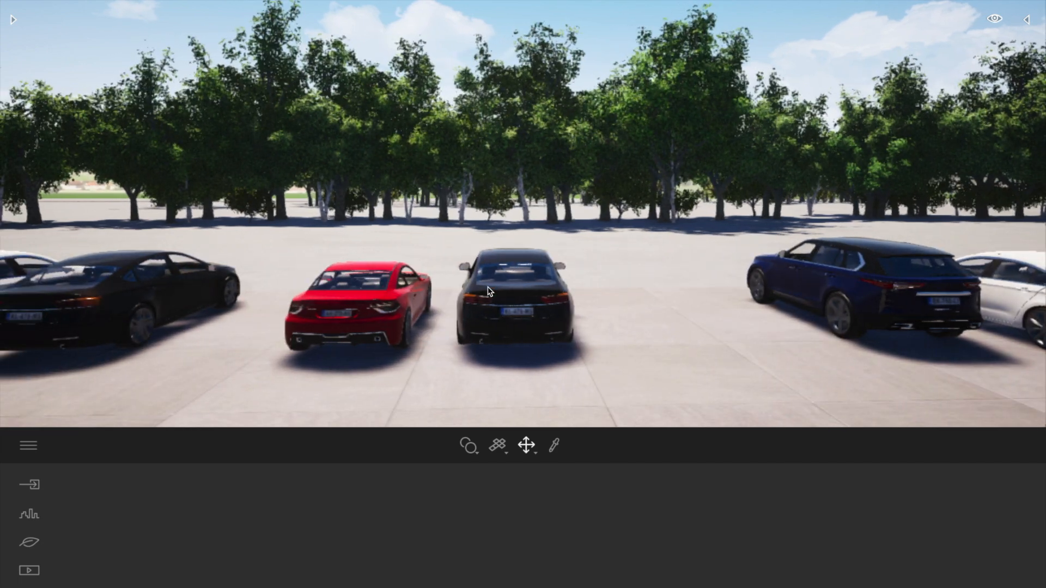
pyautogui.click(30, 485)
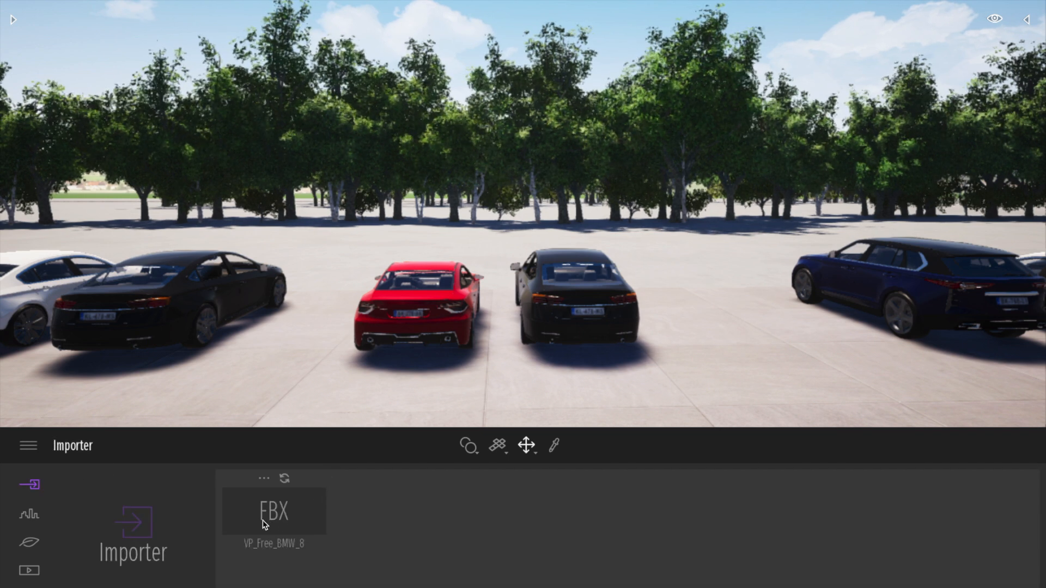
pyautogui.click(263, 477)
pyautogui.click(263, 457)
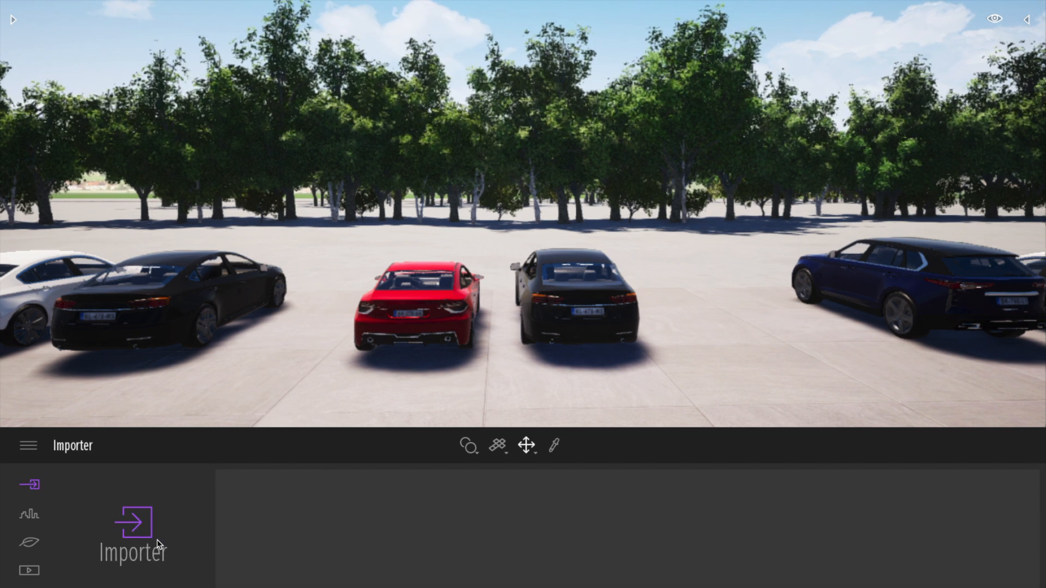
# Start a new geometry import, dismiss the low-battery notification and choose VP_Free_BMW_8.fbx from the VP_Free_BMW_8_FBX folder
pyautogui.press('Right')
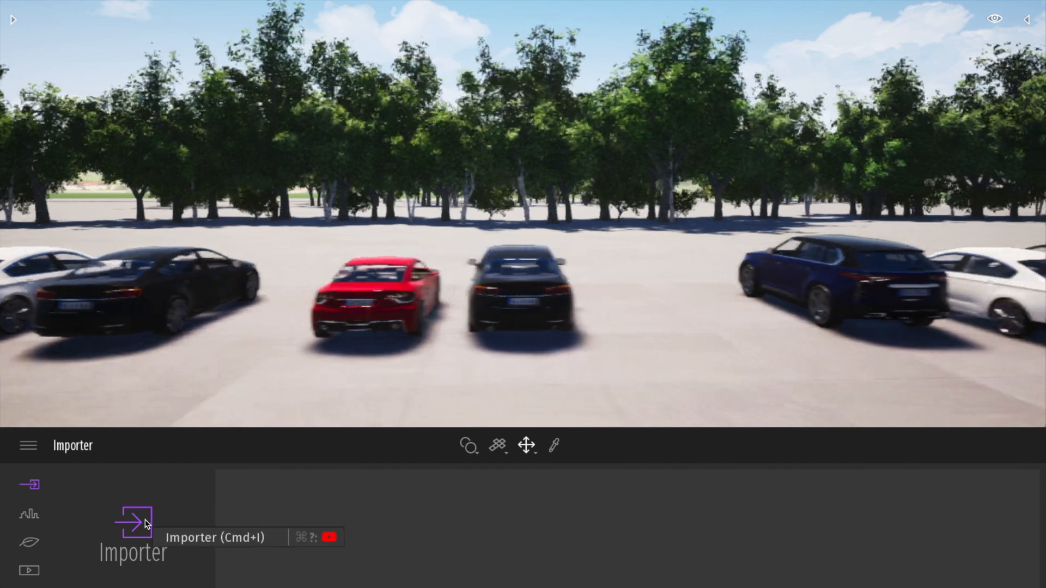
pyautogui.press('Left')
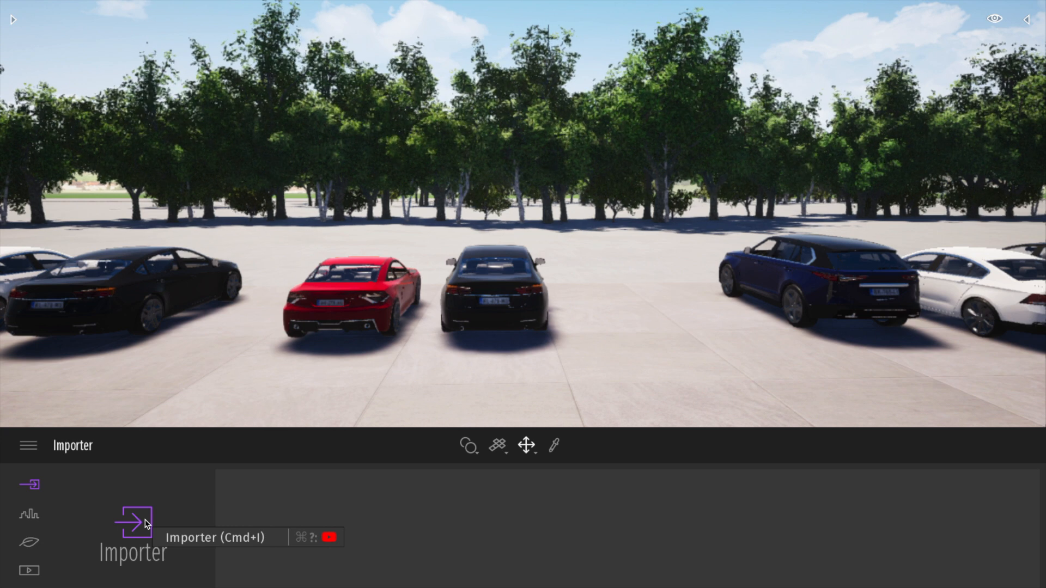
pyautogui.click(139, 536)
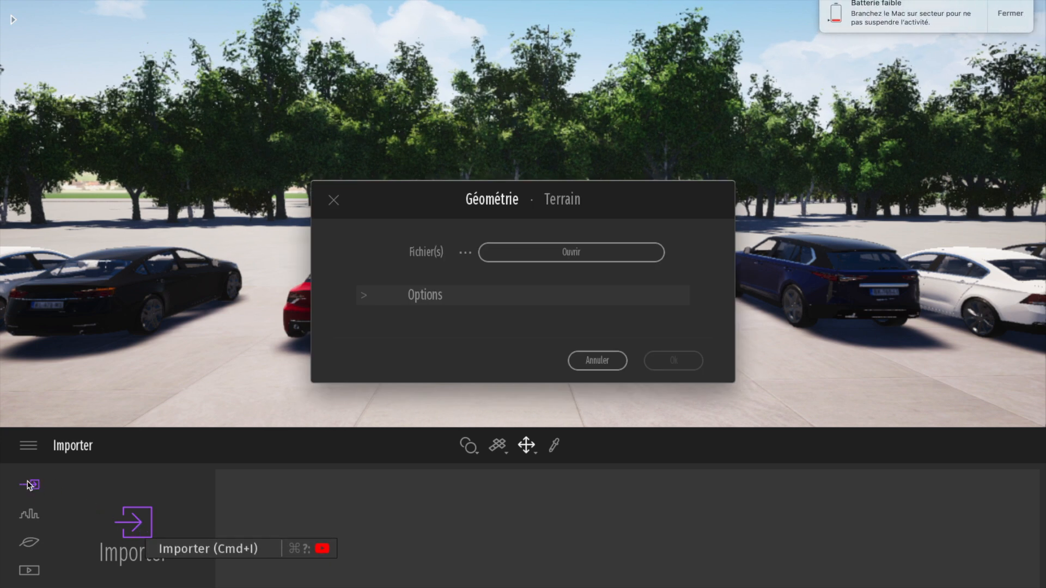
pyautogui.click(1012, 11)
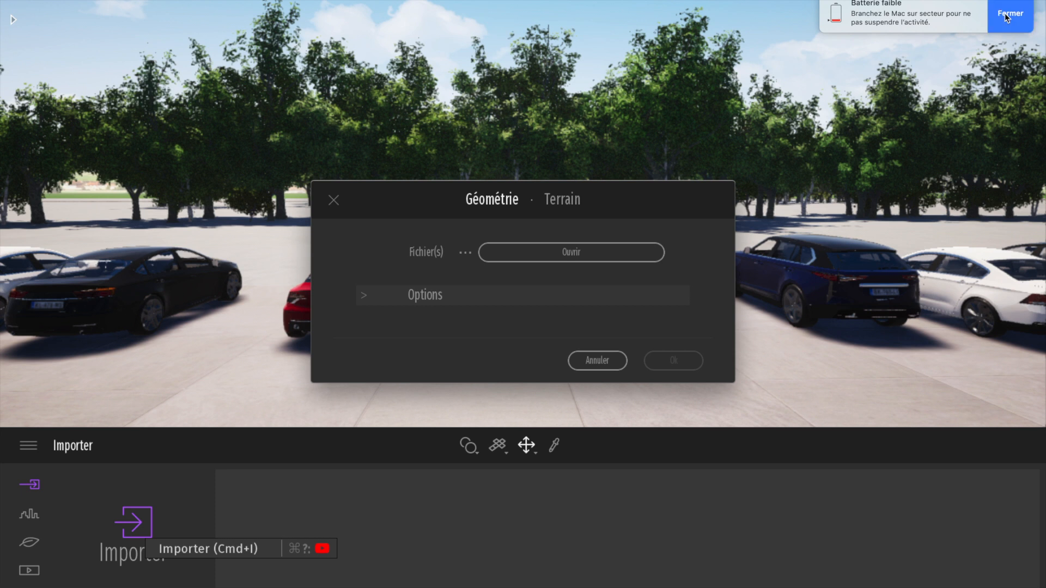
pyautogui.click(548, 260)
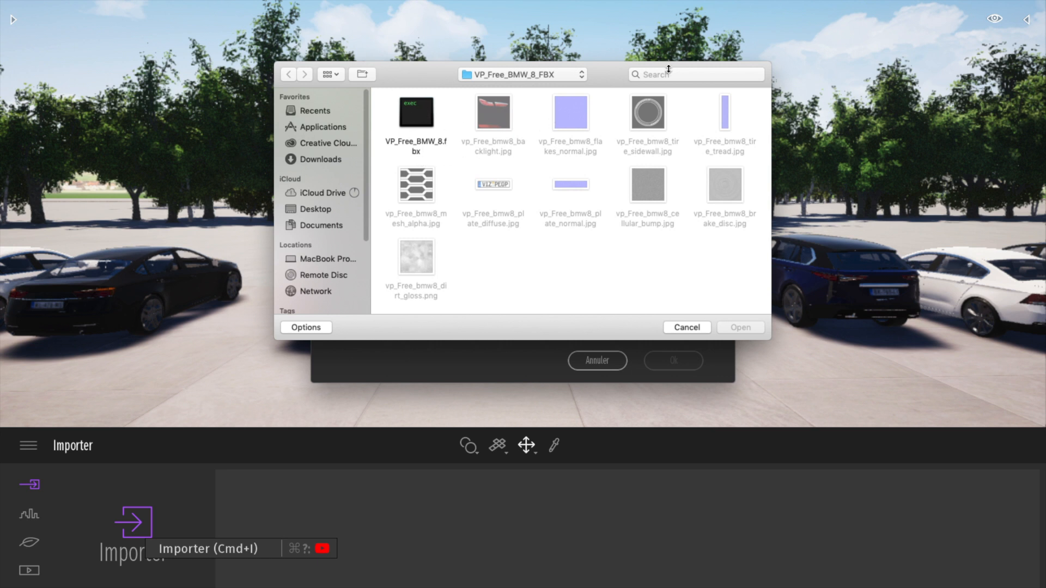
pyautogui.click(420, 107)
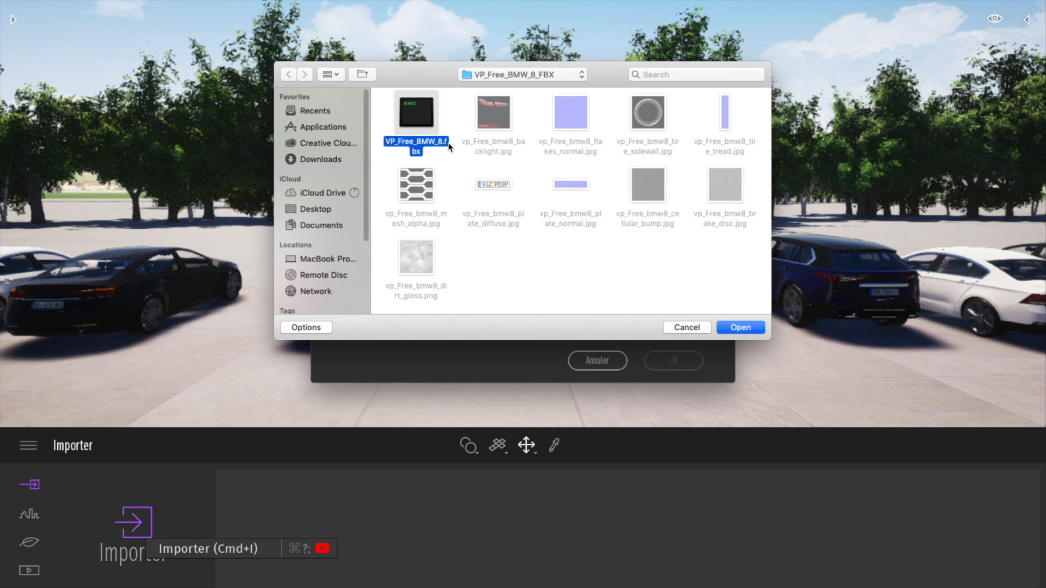
pyautogui.click(741, 328)
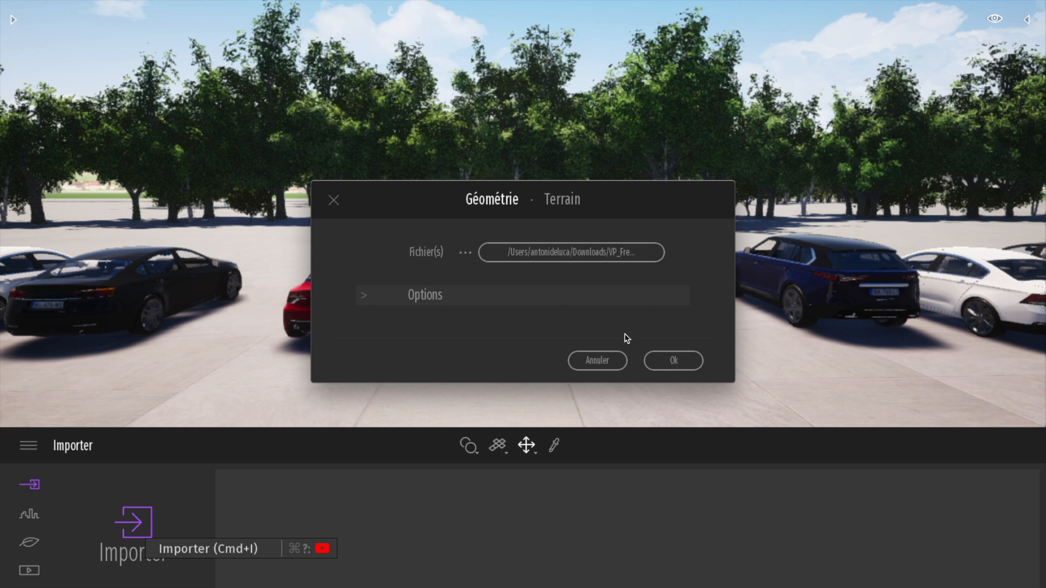
# Import the file with Fusionner set to Garder la hiérarchie, resolving material conflicts with the scene's materials for all
pyautogui.click(508, 297)
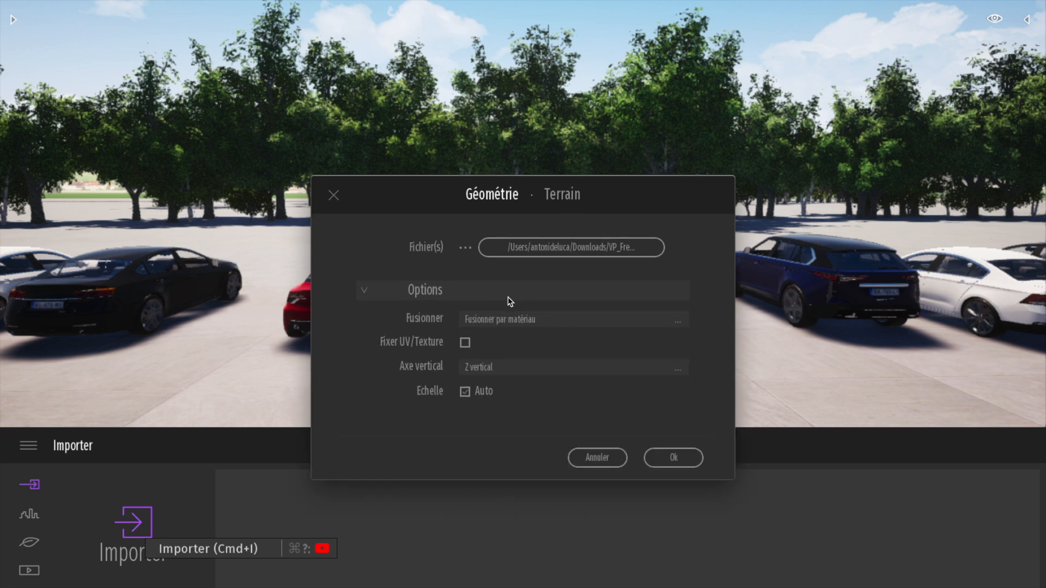
pyautogui.click(529, 323)
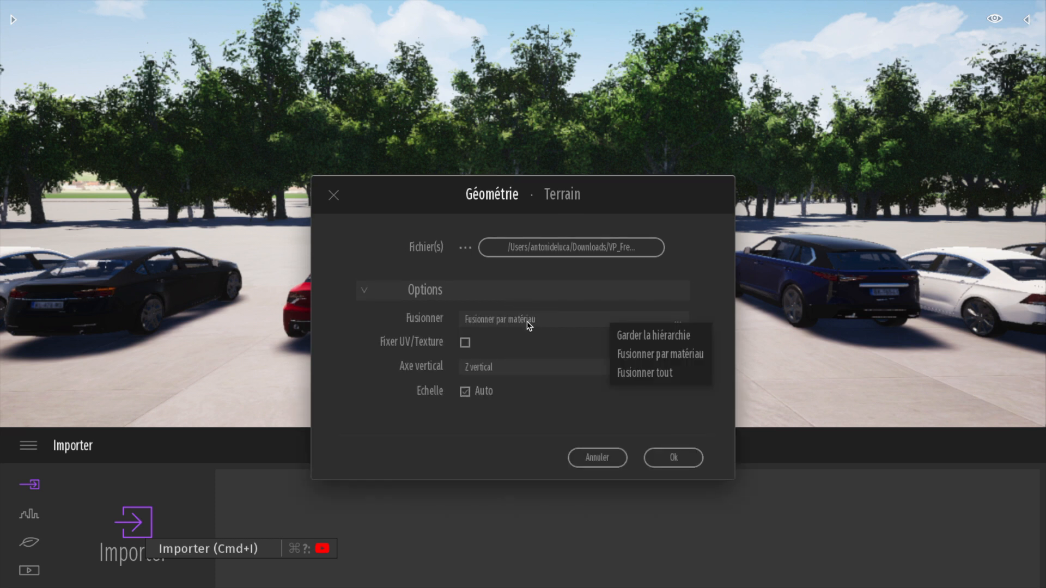
pyautogui.click(641, 338)
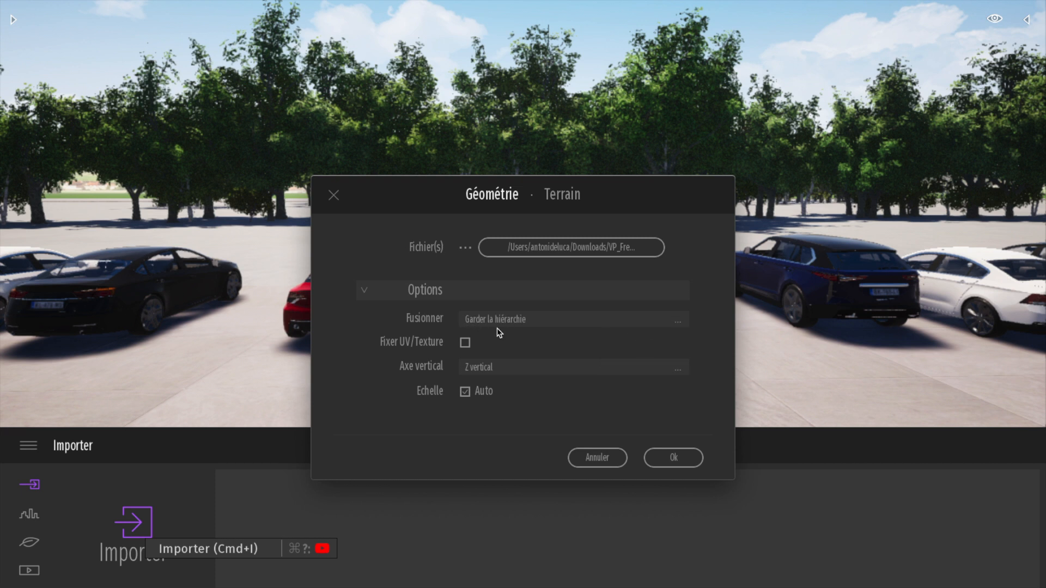
pyautogui.click(699, 467)
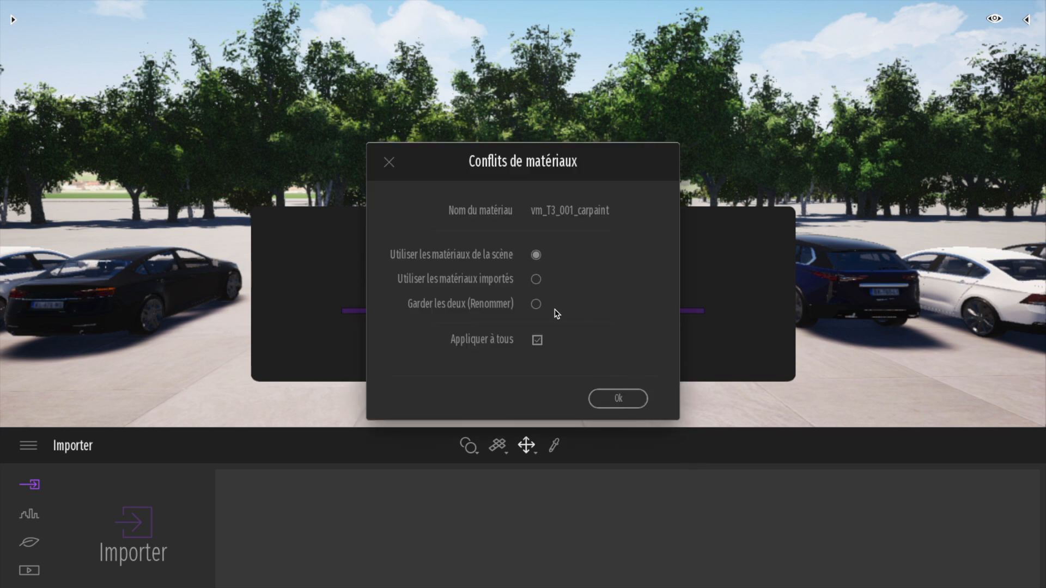
pyautogui.click(623, 402)
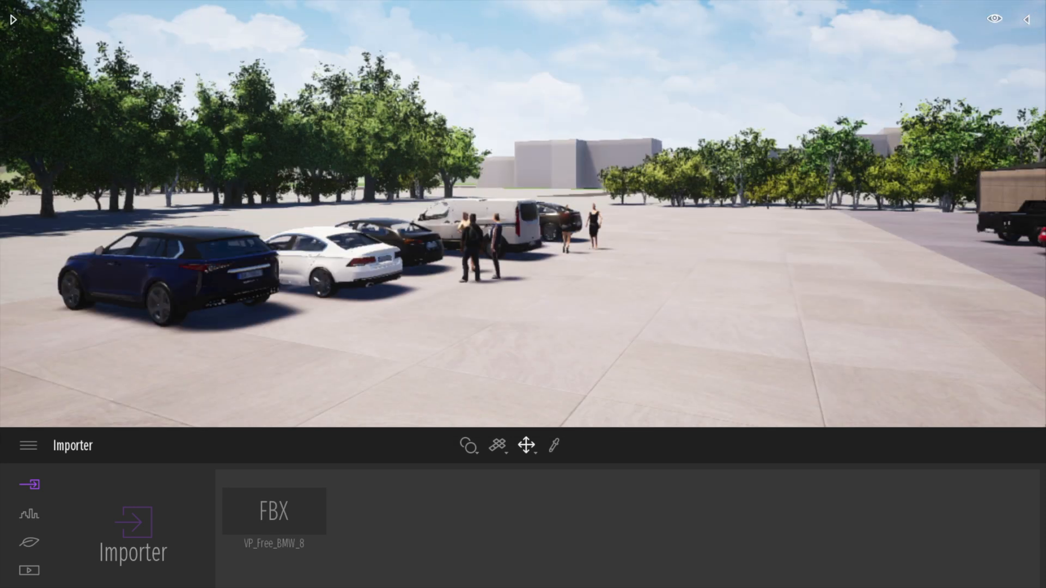
# Select VP_Free_BMW_8.fbx at the end of the scene graph and move the car into the free space beside the black sedan
pyautogui.moveTo(523, 214); pyautogui.dragTo(414, 213, button='right')
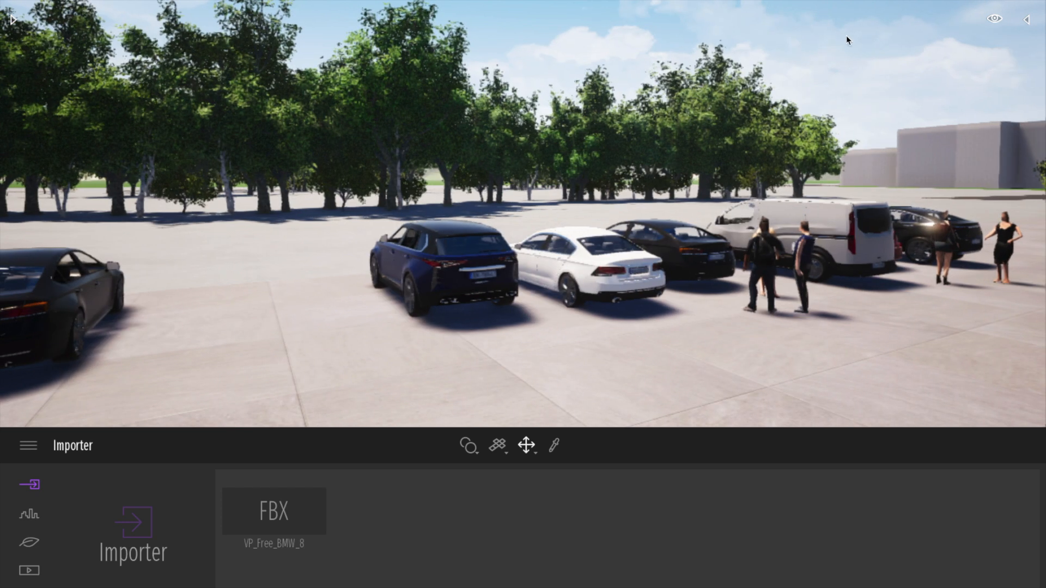
pyautogui.click(1027, 19)
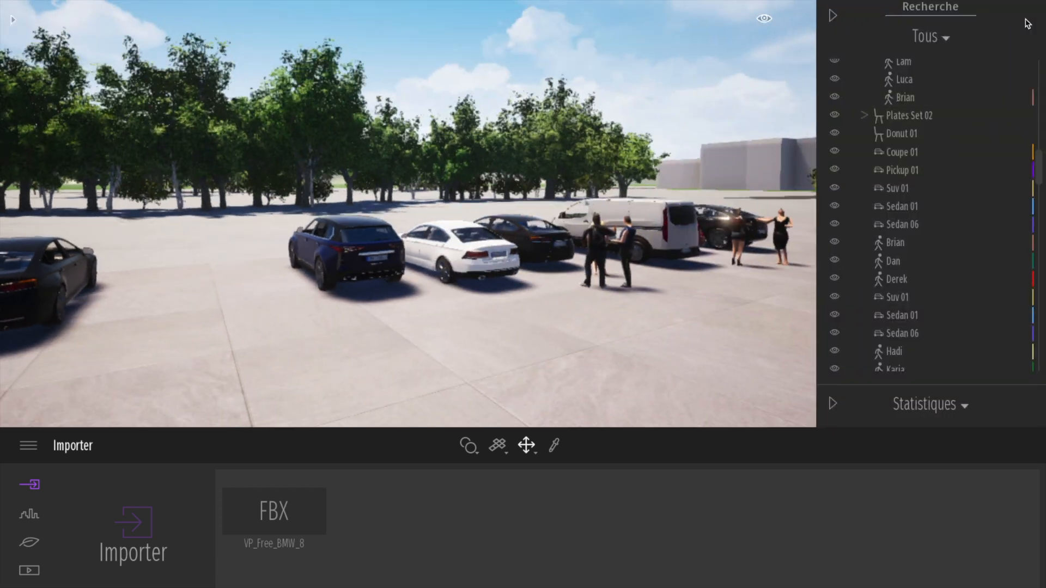
pyautogui.scroll(-15, 969, 193)
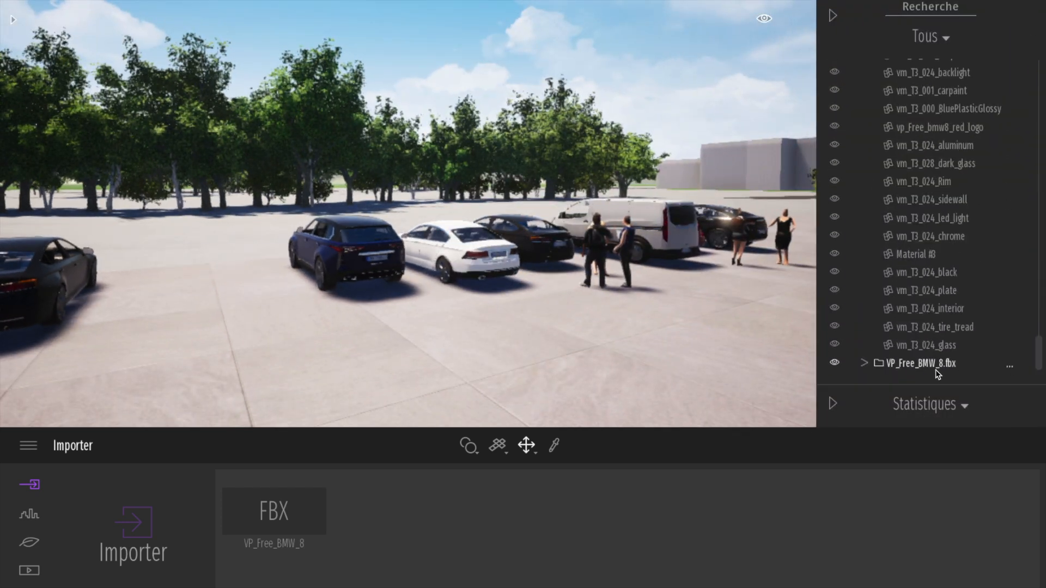
pyautogui.doubleClick(920, 364)
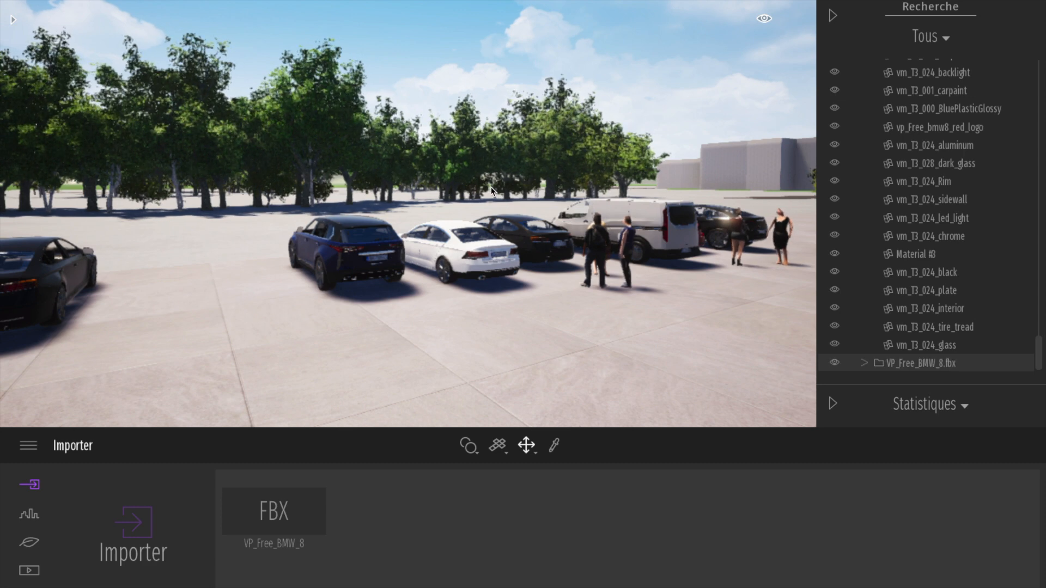
pyautogui.moveTo(297, 185); pyautogui.dragTo(409, 353)
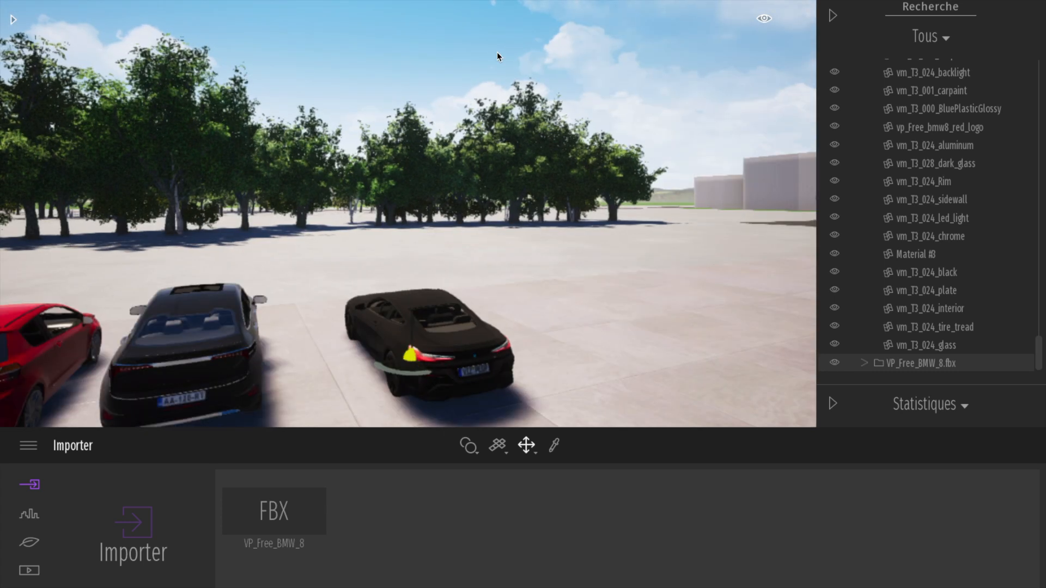
# Apply the Carbon material from the Métal library to the imported BMW's bodywork
pyautogui.click(12, 19)
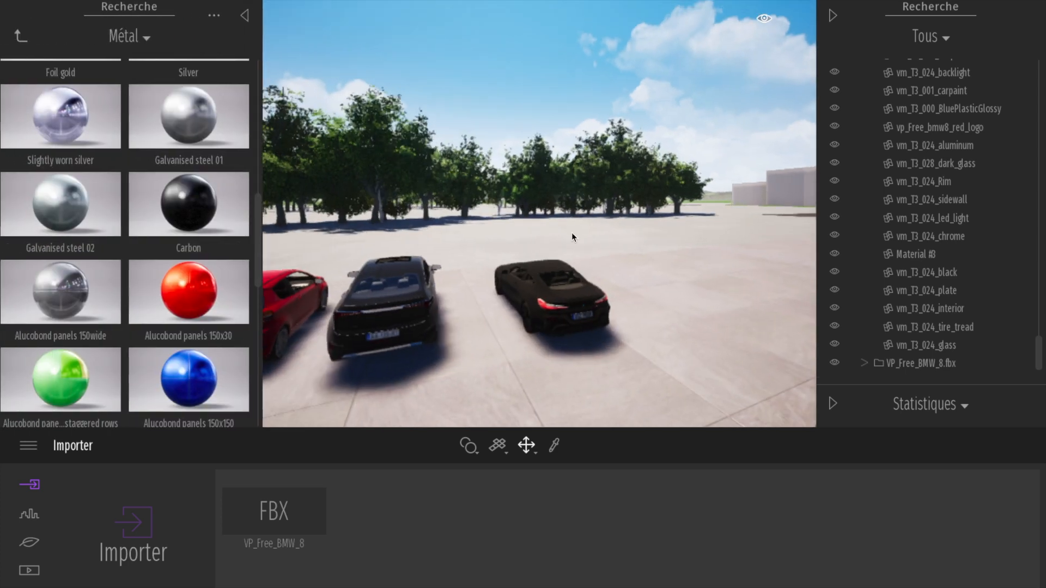
pyautogui.moveTo(654, 218); pyautogui.dragTo(584, 241, button='right')
pyautogui.scroll(-3, 584, 241)
pyautogui.scroll(2, 589, 242)
pyautogui.moveTo(210, 199)
pyautogui.moveTo(211, 203); pyautogui.dragTo(561, 266)
pyautogui.scroll(-3, 561, 267)
pyautogui.moveTo(561, 267); pyautogui.dragTo(403, 240, button='right')
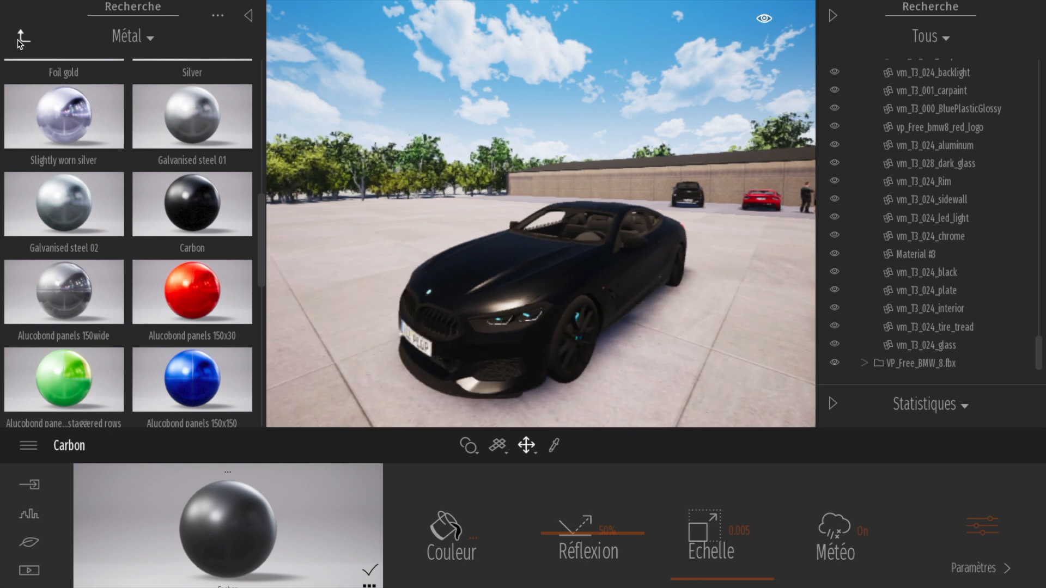
# Place a Box Reflection Probe from the library's Volumes de réflexion on the BMW and shift it onto the bonnet near the windscreen
pyautogui.click(20, 39)
pyautogui.scroll(-5, 64, 275)
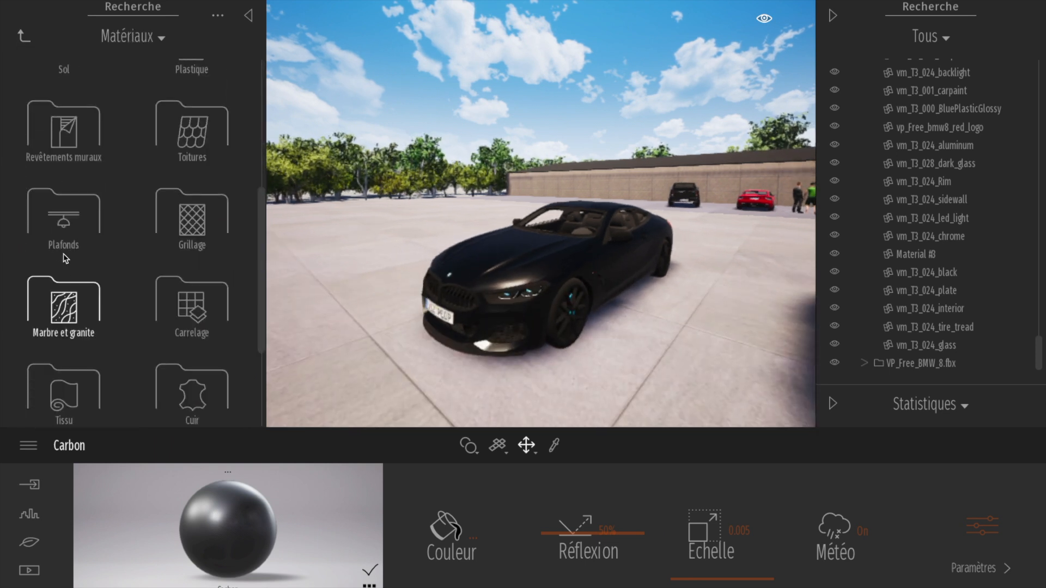
pyautogui.click(23, 36)
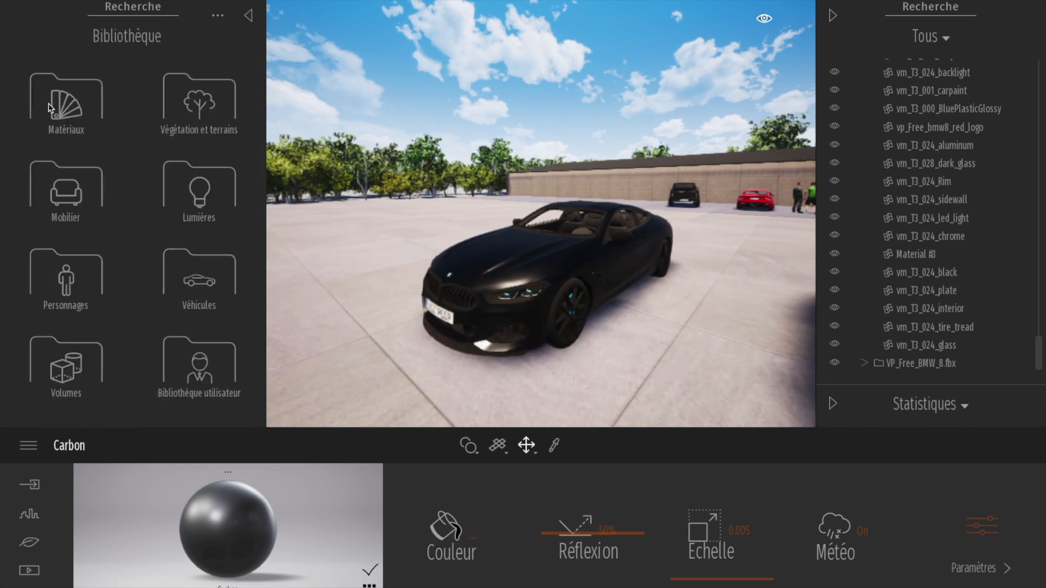
pyautogui.click(67, 361)
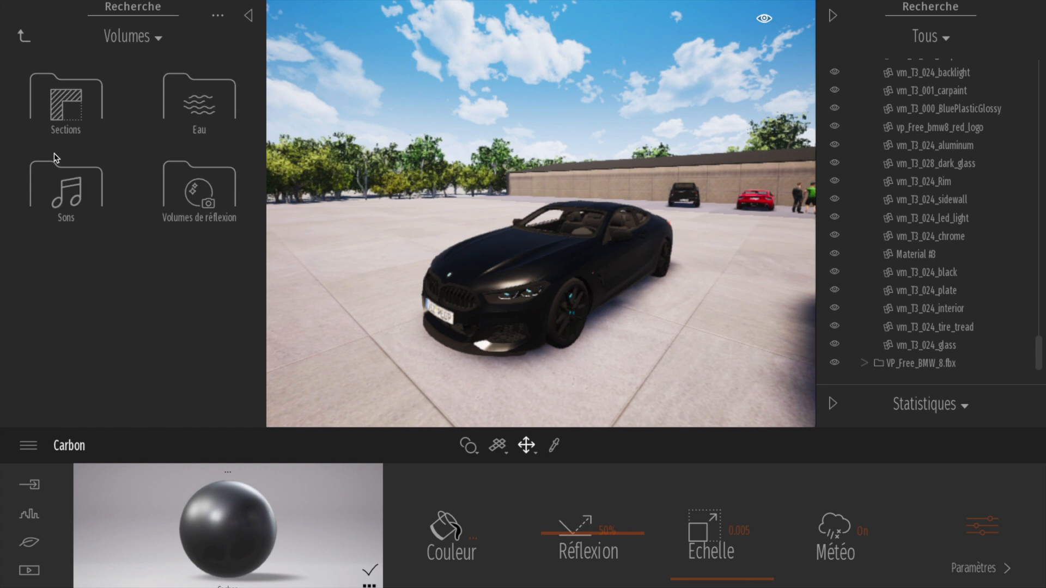
pyautogui.click(178, 199)
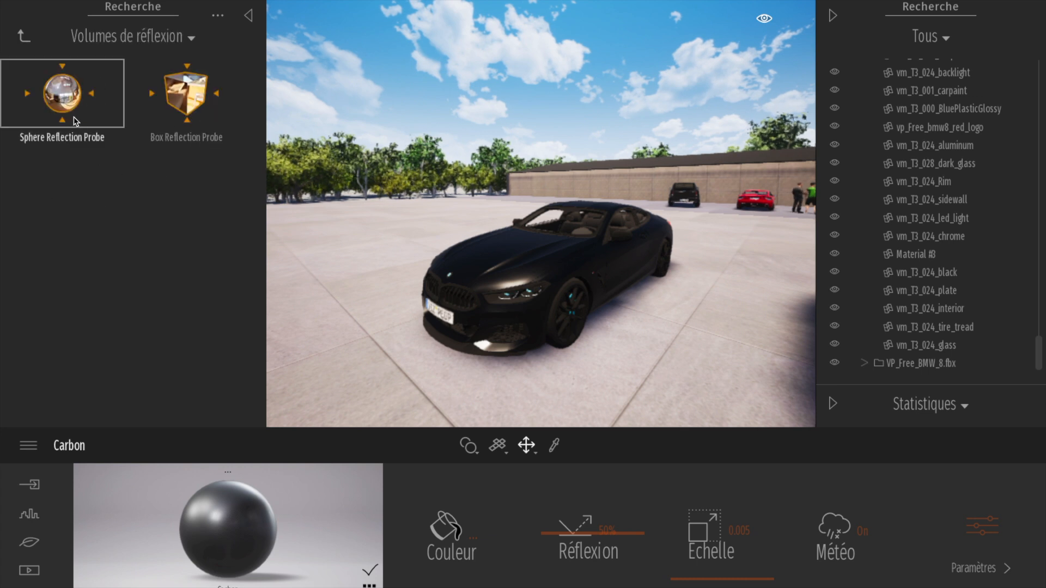
pyautogui.click(580, 354)
pyautogui.scroll(-2, 567, 273)
pyautogui.scroll(4, 582, 272)
pyautogui.scroll(-1, 609, 297)
pyautogui.click(609, 296)
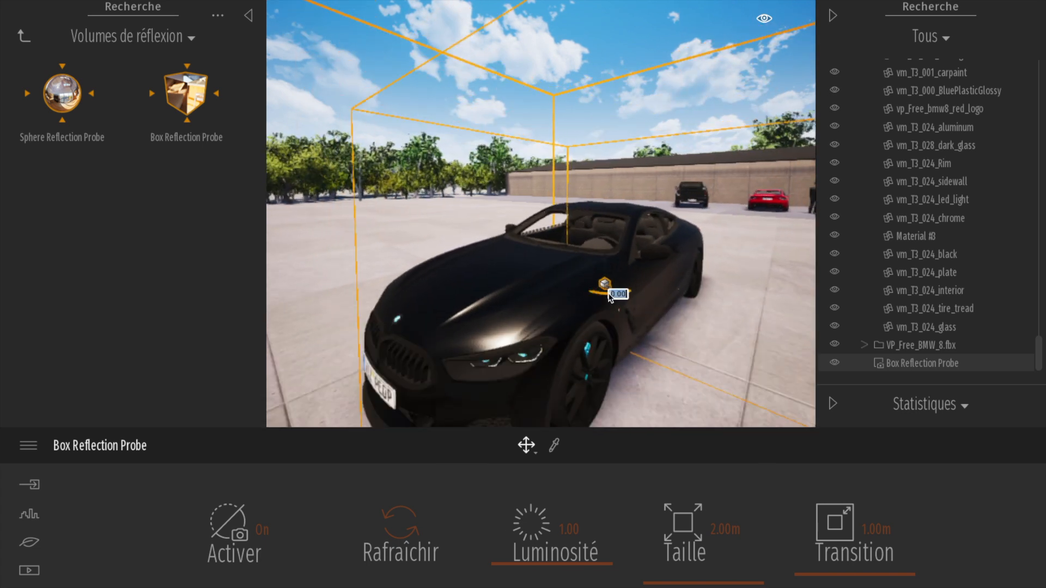
pyautogui.moveTo(589, 288); pyautogui.dragTo(527, 265)
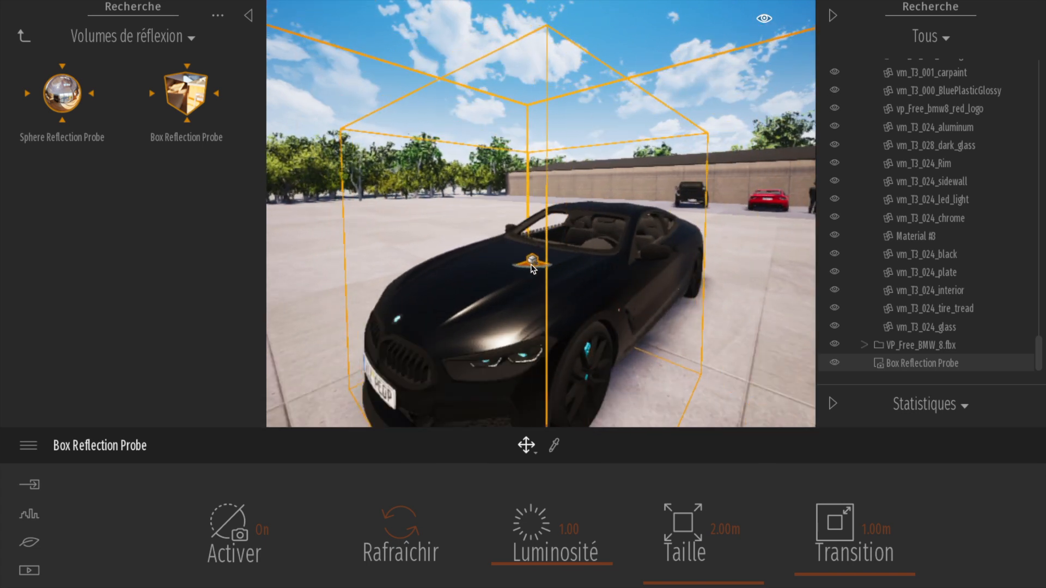
# Set the reflection probe's brightness to 1.20, size to 20.18 m and transition to 4.51 m, toggling it off and on to compare
pyautogui.scroll(-1, 532, 268)
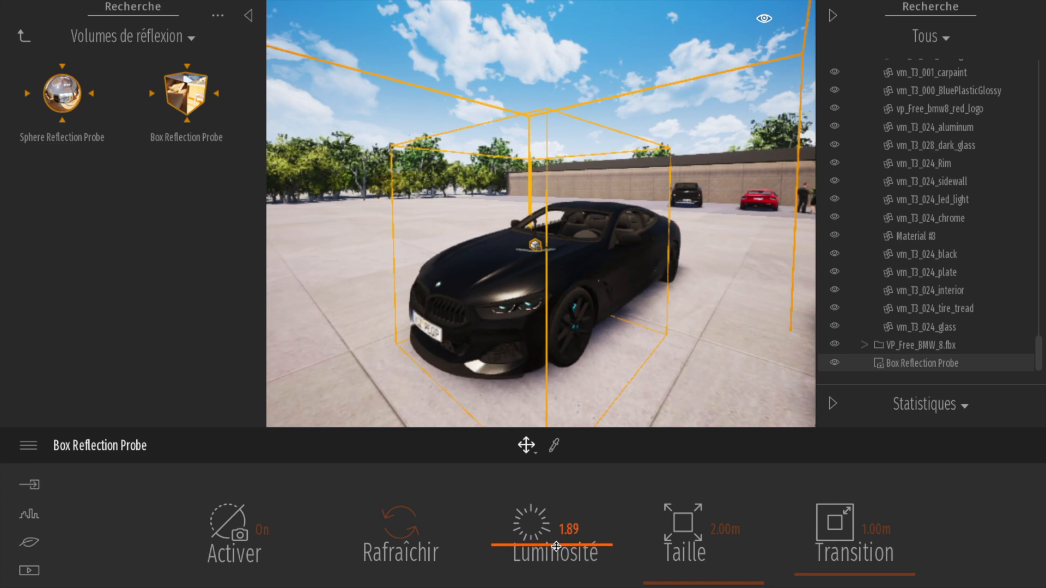
pyautogui.click(230, 537)
pyautogui.click(230, 536)
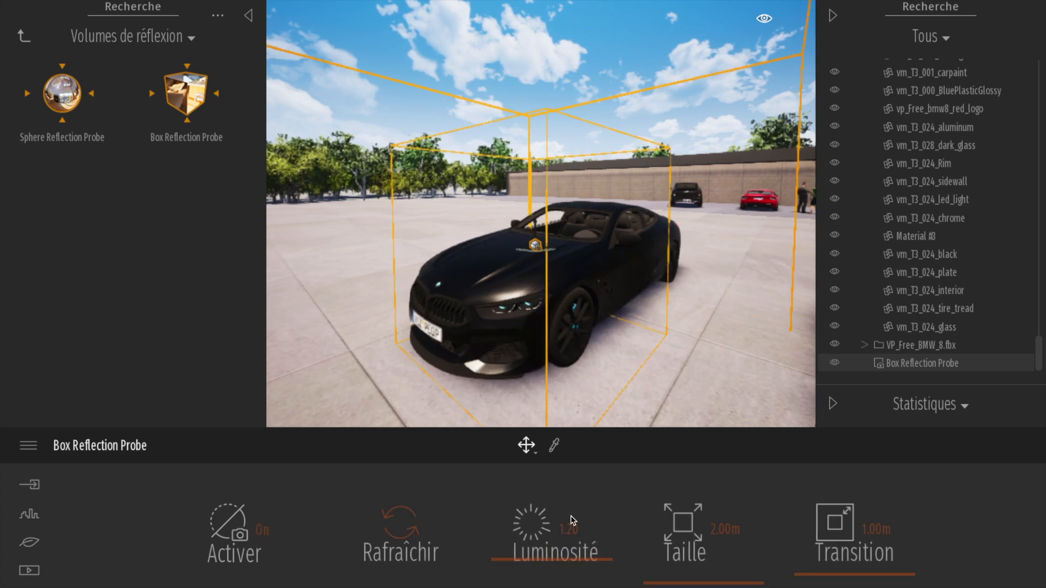
pyautogui.moveTo(696, 567); pyautogui.dragTo(692, 557)
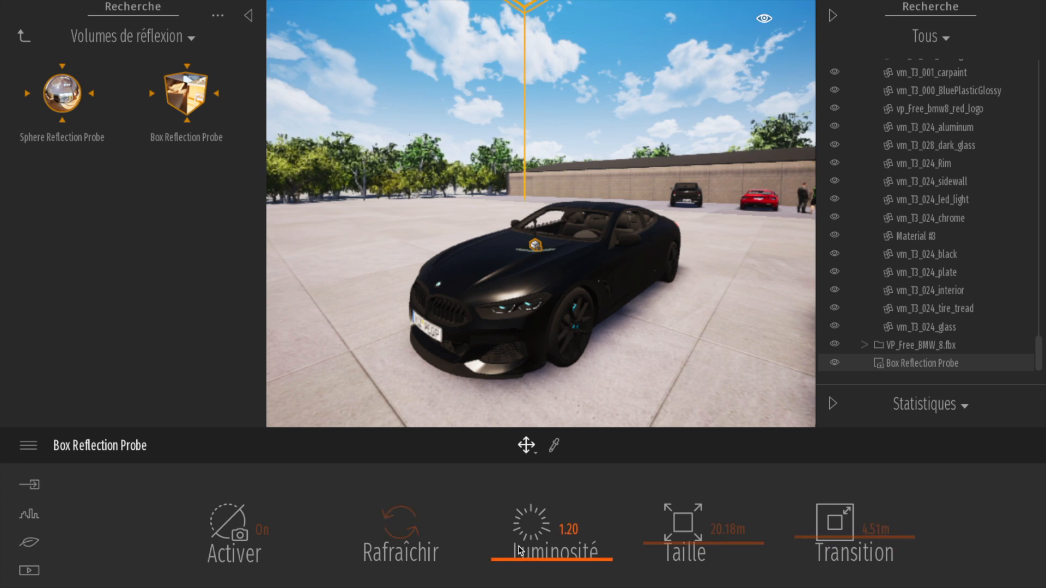
pyautogui.click(227, 534)
pyautogui.click(227, 534)
# Examine the reflections on the BMW's carbon bodywork from the front at several angles and distances
pyautogui.moveTo(495, 205); pyautogui.dragTo(607, 212, button='right')
pyautogui.press('Left')
pyautogui.press('Down')
pyautogui.press('Left')
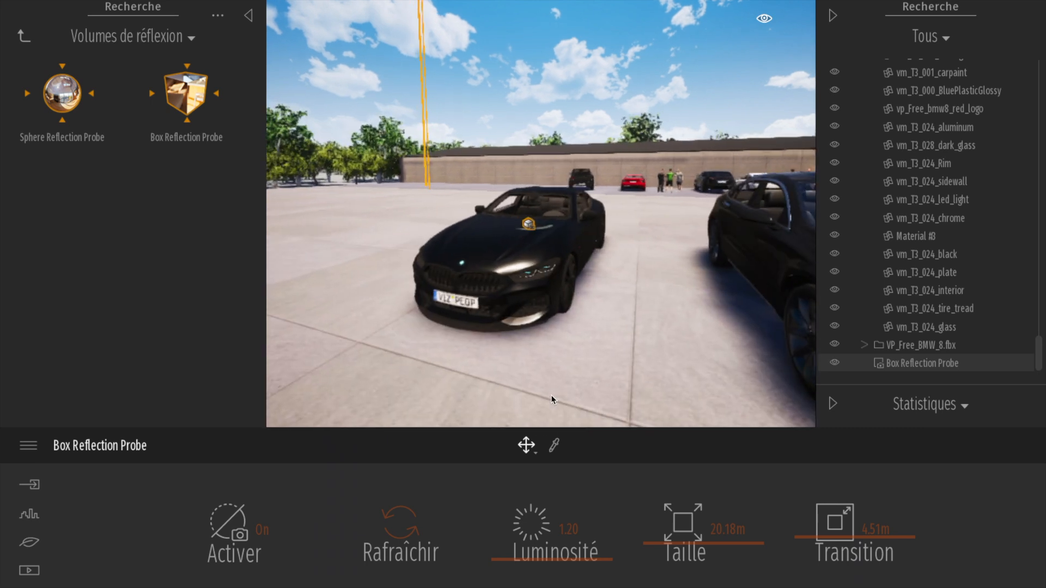
pyautogui.press('Up')
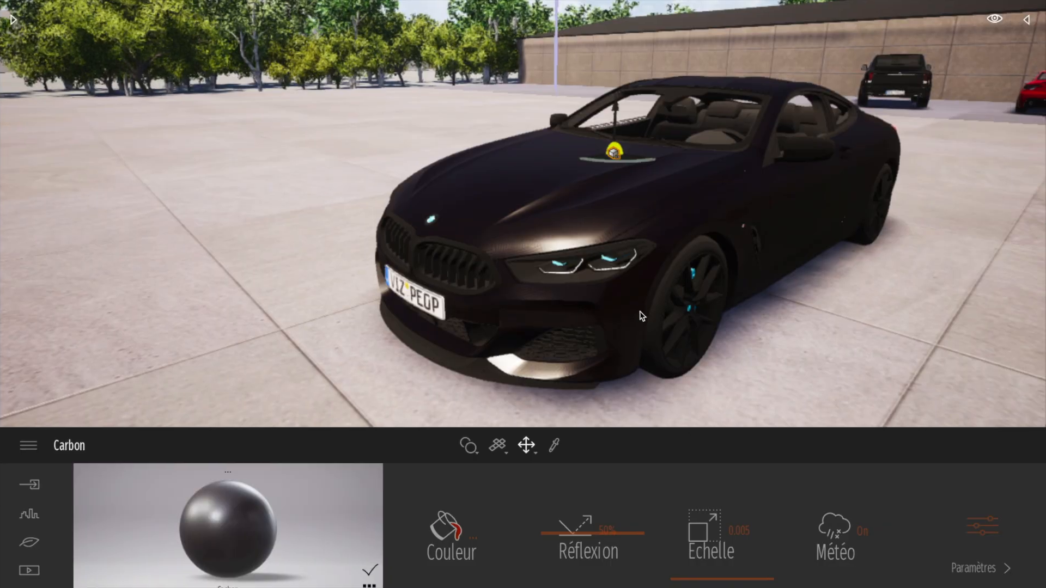
pyautogui.press('Down')
pyautogui.moveTo(640, 314); pyautogui.dragTo(641, 256, button='right')
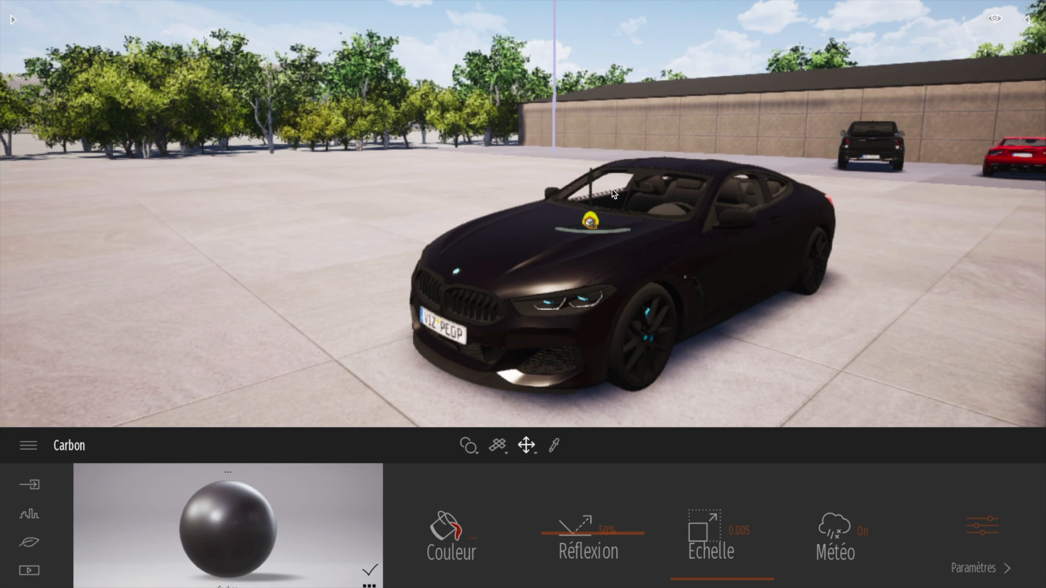
pyautogui.press('Up')
pyautogui.press('Left')
pyautogui.moveTo(669, 22); pyautogui.dragTo(651, 54, button='right')
pyautogui.press('Down')
pyautogui.press('Right')
pyautogui.press('Down')
pyautogui.press('Up')
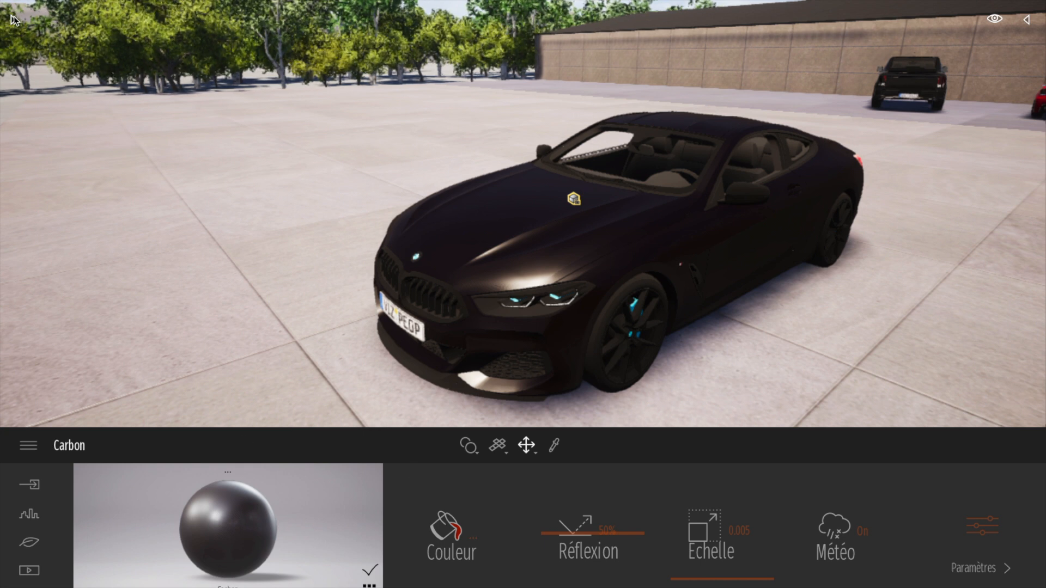
# Apply the Brushed aluminium 01 material from the Métal library to the BMW's bodywork
pyautogui.click(13, 19)
pyautogui.moveTo(60, 101)
pyautogui.mouseDown()
pyautogui.moveTo(163, 113)
pyautogui.moveTo(627, 224)
pyautogui.mouseUp()
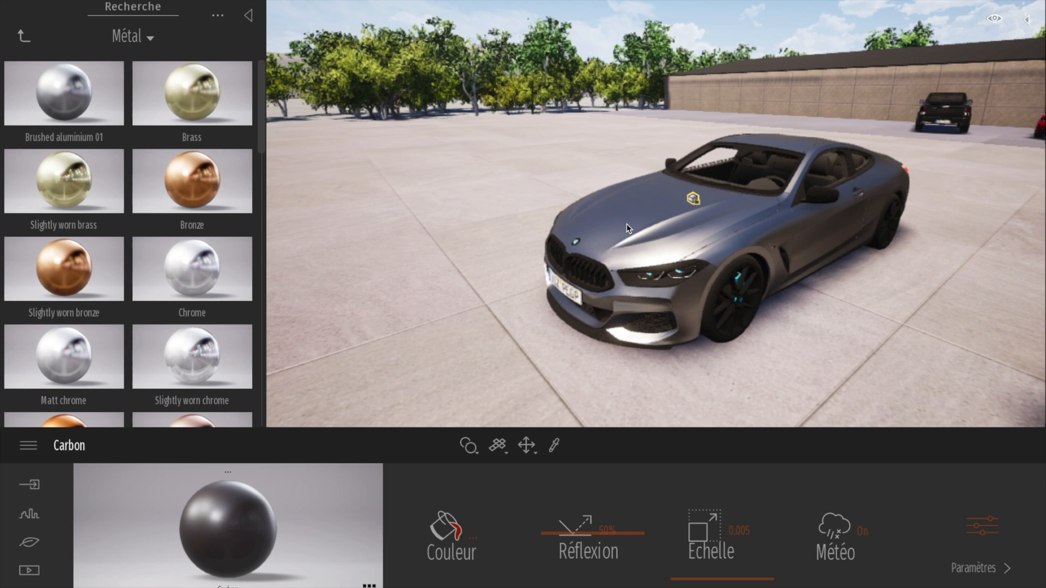
pyautogui.moveTo(104, 105)
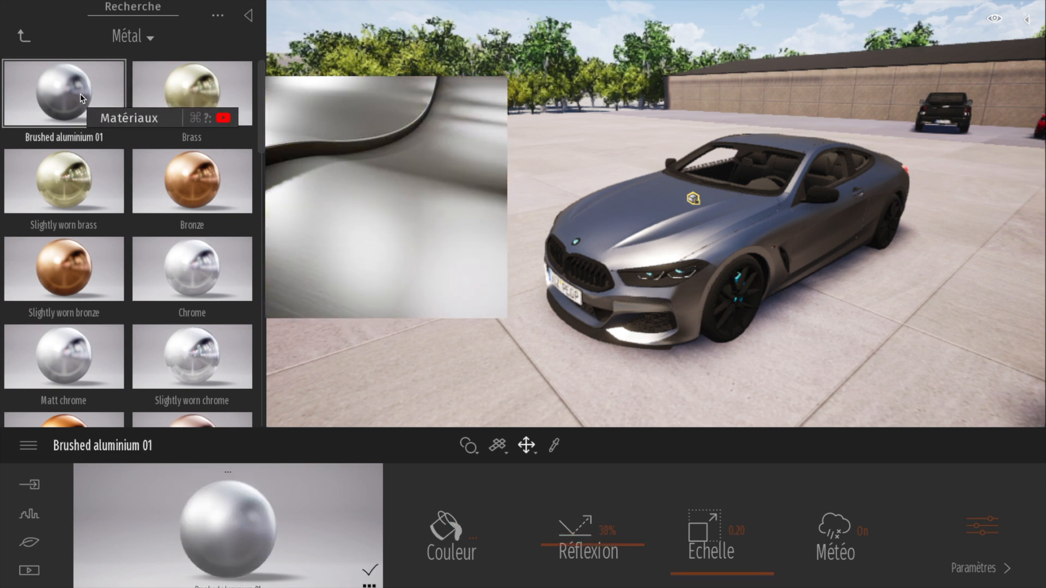
# Change the brushed aluminium material's colour to a dark red
pyautogui.moveTo(490, 245); pyautogui.dragTo(591, 432, button='right')
pyautogui.press('Up')
pyautogui.click(456, 543)
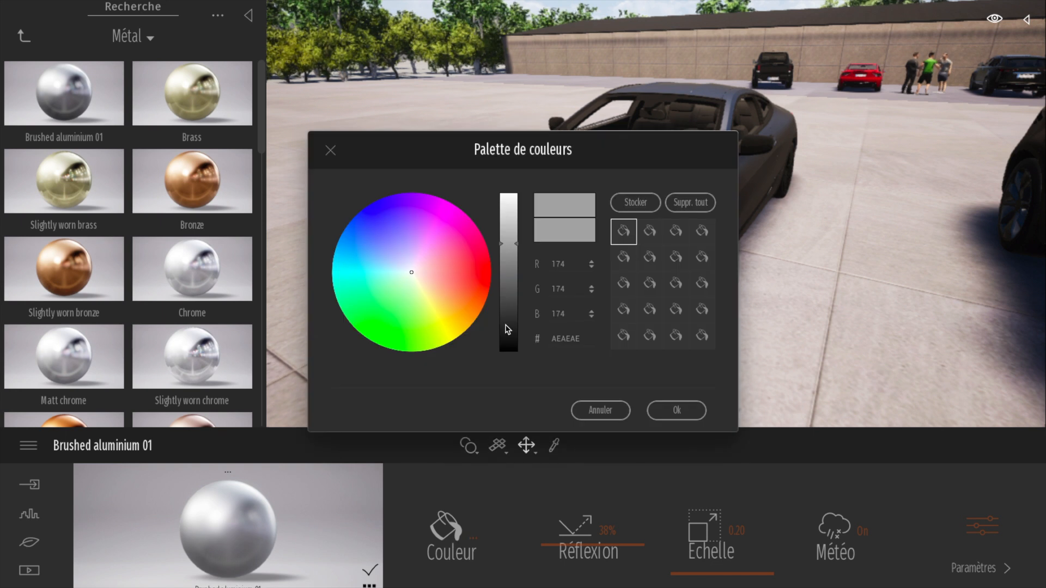
pyautogui.moveTo(468, 264); pyautogui.dragTo(495, 276)
pyautogui.click(513, 304)
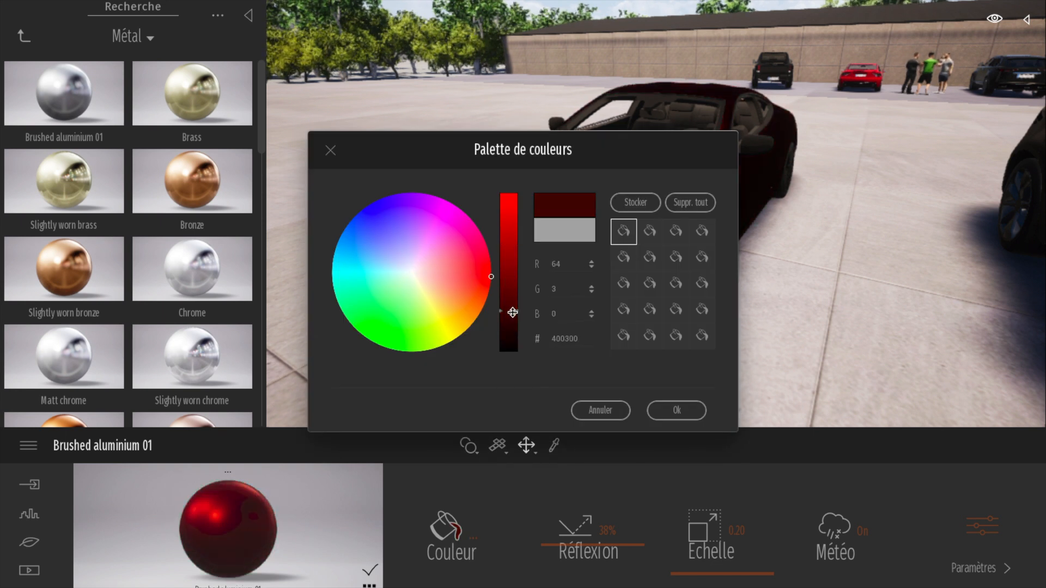
pyautogui.click(691, 411)
# Set the bodywork material's reflection to 41% and view the car from slightly further away
pyautogui.moveTo(630, 572); pyautogui.dragTo(587, 541)
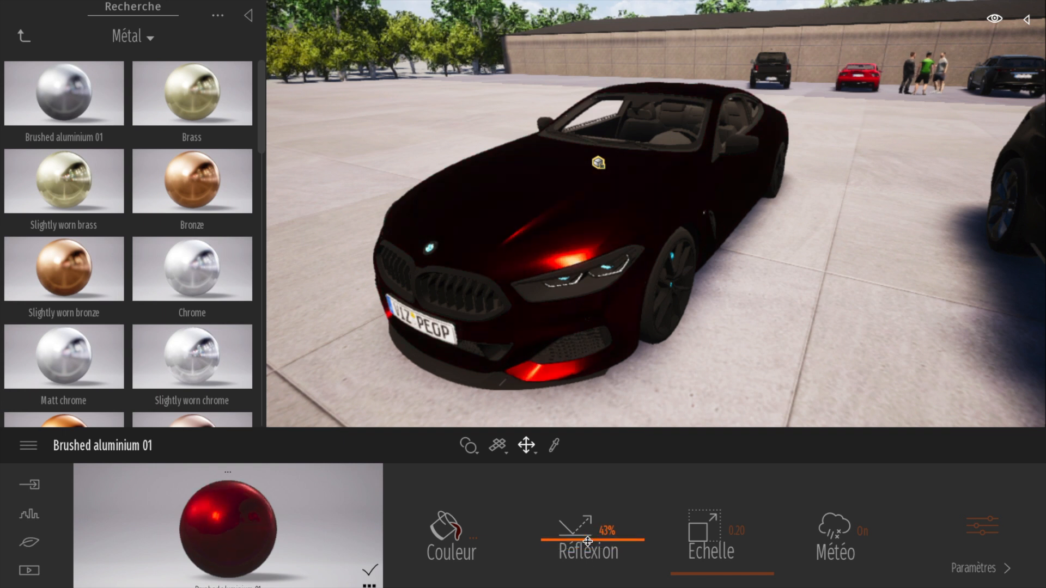
pyautogui.scroll(-2, 615, 299)
pyautogui.moveTo(616, 299); pyautogui.dragTo(582, 299, button='right')
pyautogui.scroll(1, 616, 299)
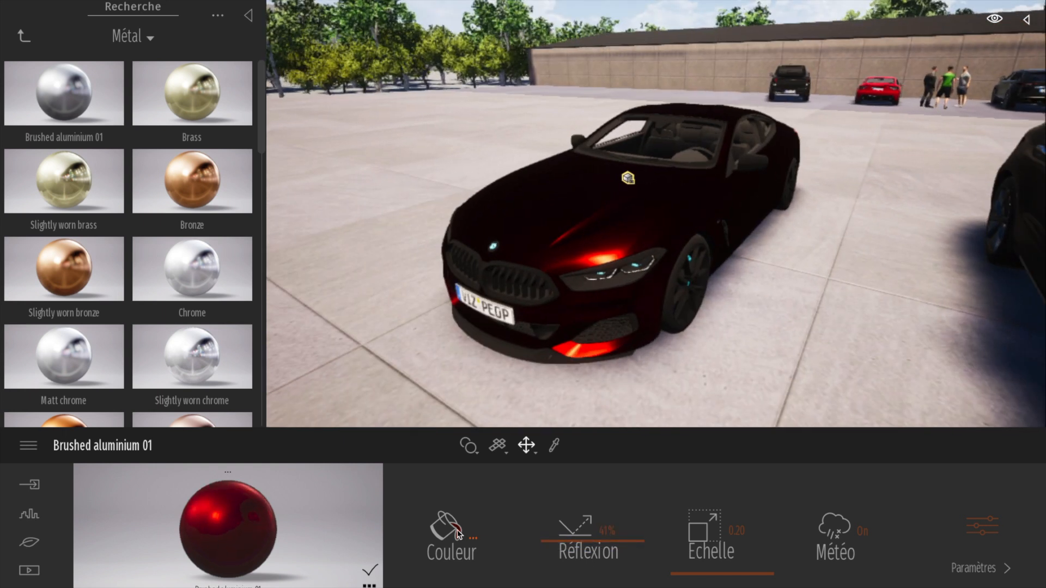
# Change the bodywork material's colour to dark blue, hex 000542
pyautogui.click(451, 536)
pyautogui.moveTo(396, 201); pyautogui.dragTo(359, 187)
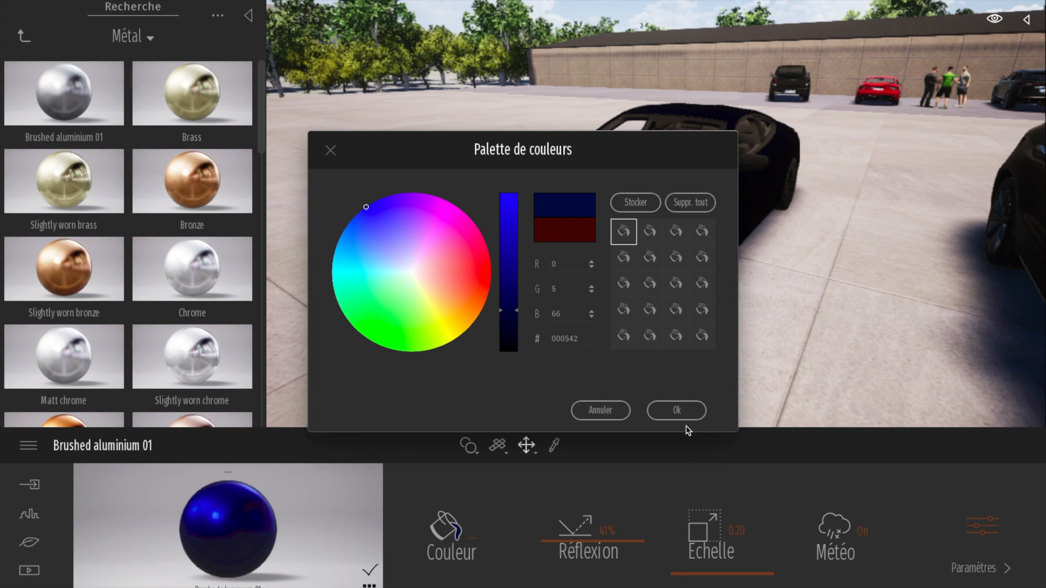
pyautogui.click(676, 411)
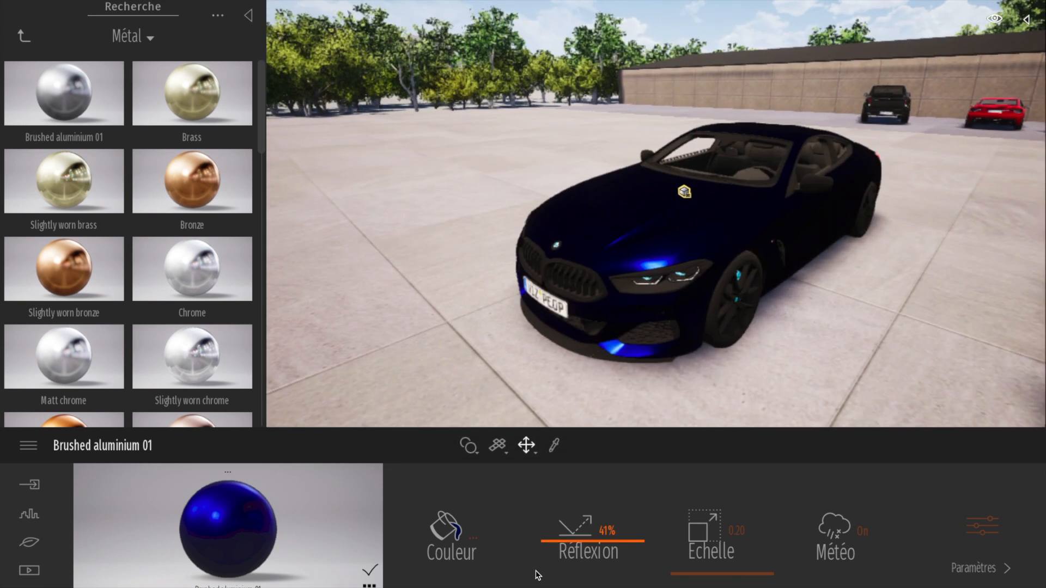
# Change the bodywork material's colour to a dark blue-grey, hex 333742
pyautogui.click(467, 520)
pyautogui.click(397, 258)
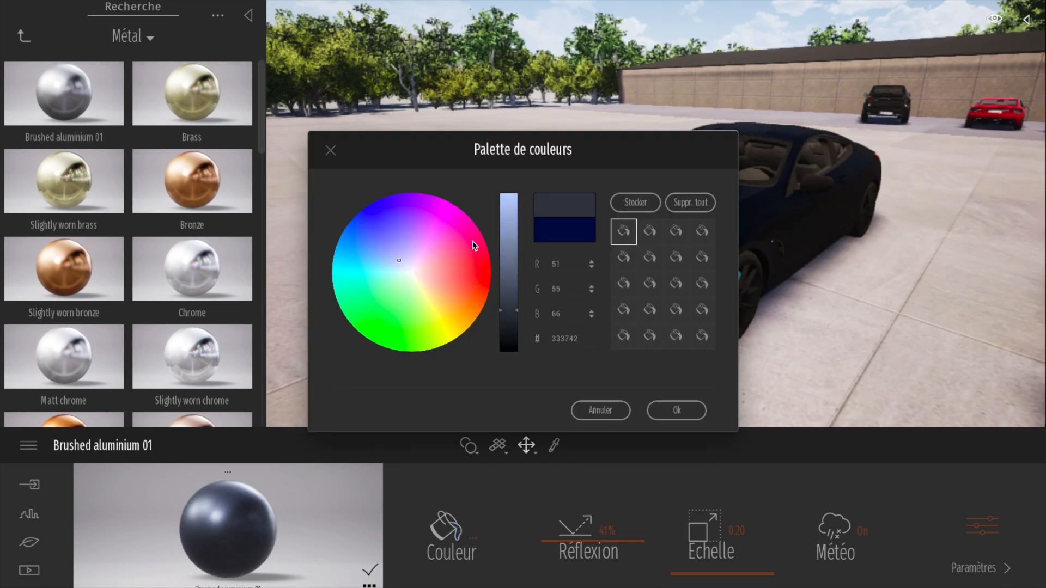
pyautogui.click(676, 411)
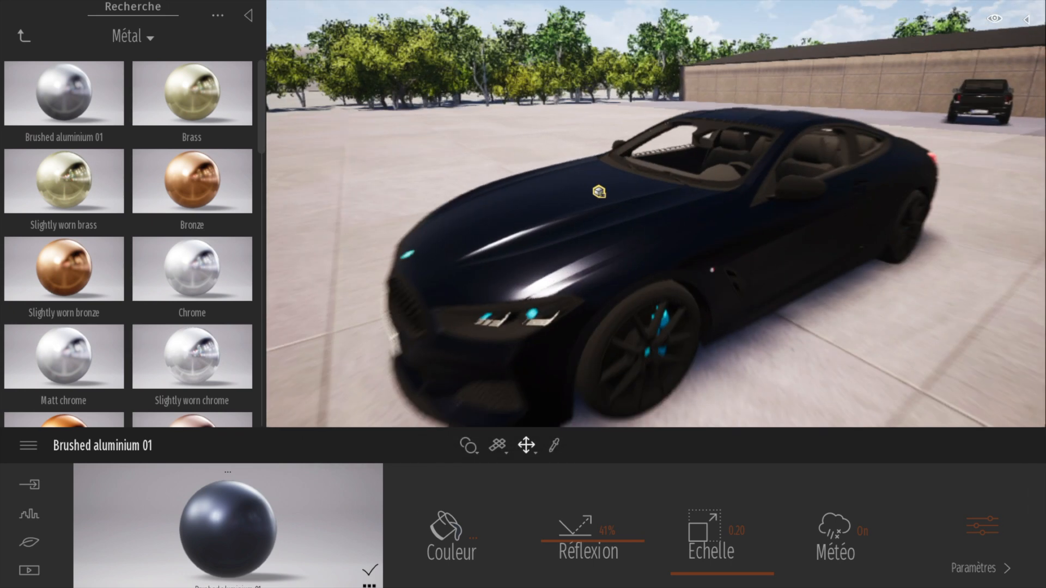
# Examine the recoloured BMW bodywork from several angles and distances, and collapse the material library
pyautogui.keyDown('shift'); pyautogui.moveTo(636, 190); pyautogui.dragTo(425, 182, button='middle'); pyautogui.keyUp('shift')
pyautogui.scroll(-3, 567, 201)
pyautogui.moveTo(567, 201); pyautogui.dragTo(626, 207, button='middle')
pyautogui.scroll(2, 626, 207)
pyautogui.scroll(-3, 574, 217)
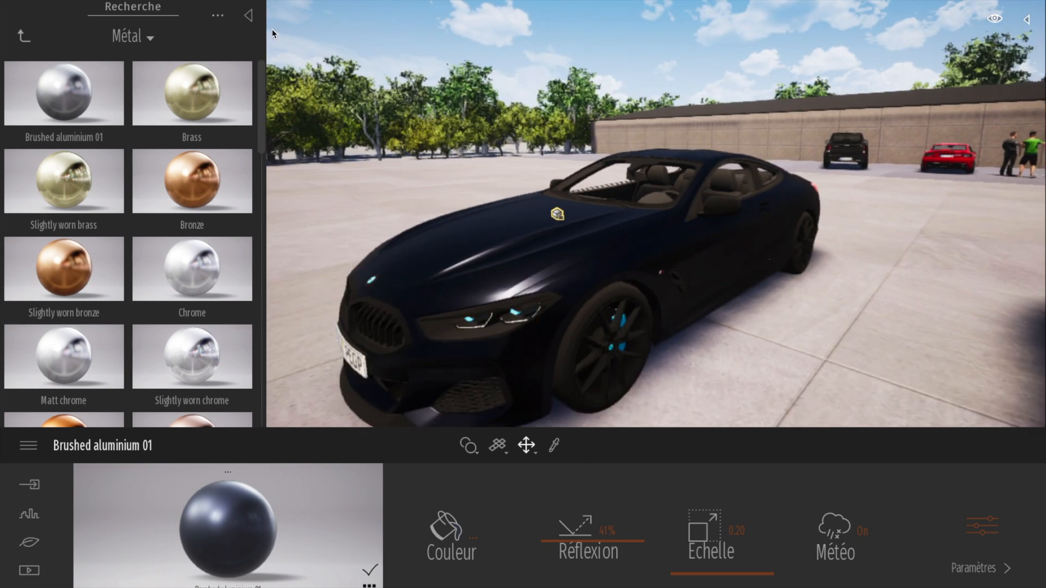
pyautogui.click(249, 16)
pyautogui.scroll(3, 541, 234)
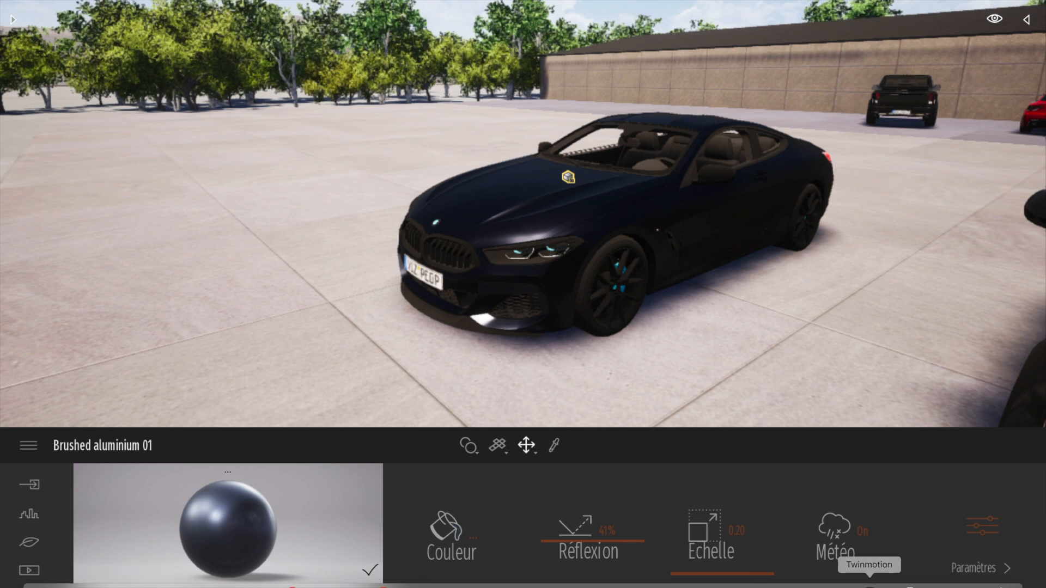
# Switch to the web browser and look through the free models on the 3d-models.com page
pyautogui.click(777, 583)
pyautogui.scroll(-10, 498, 299)
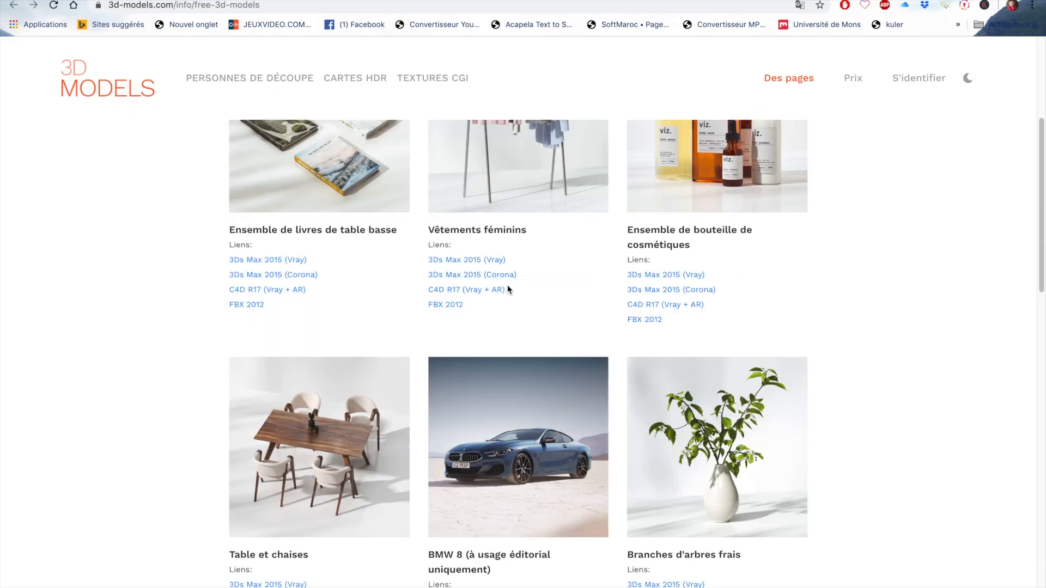
pyautogui.scroll(10, 508, 289)
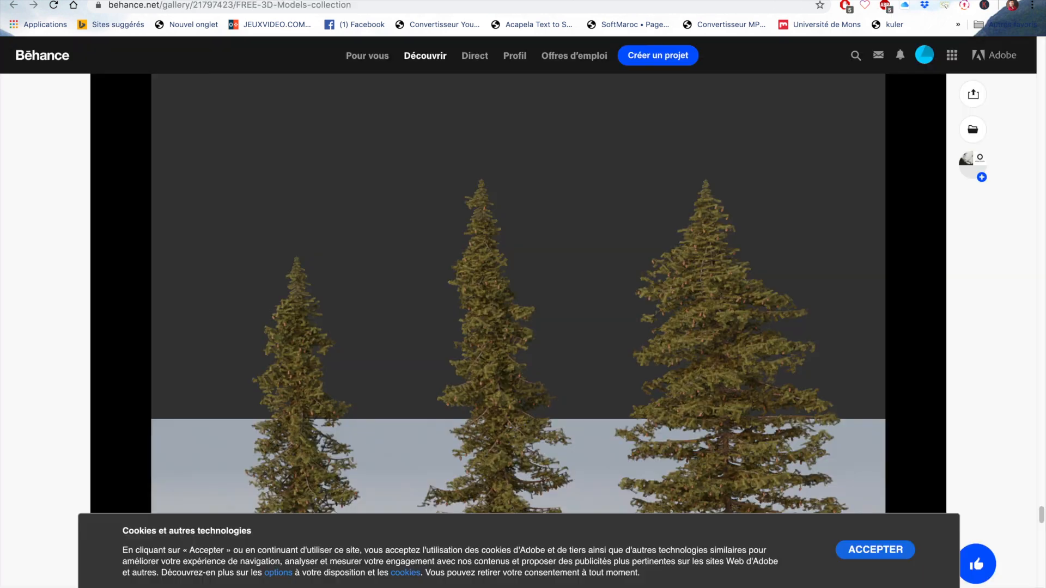
# Look through the preview images of Behance's FREE 3D Models collection, back up to its download link
pyautogui.scroll(20, 546, 268)
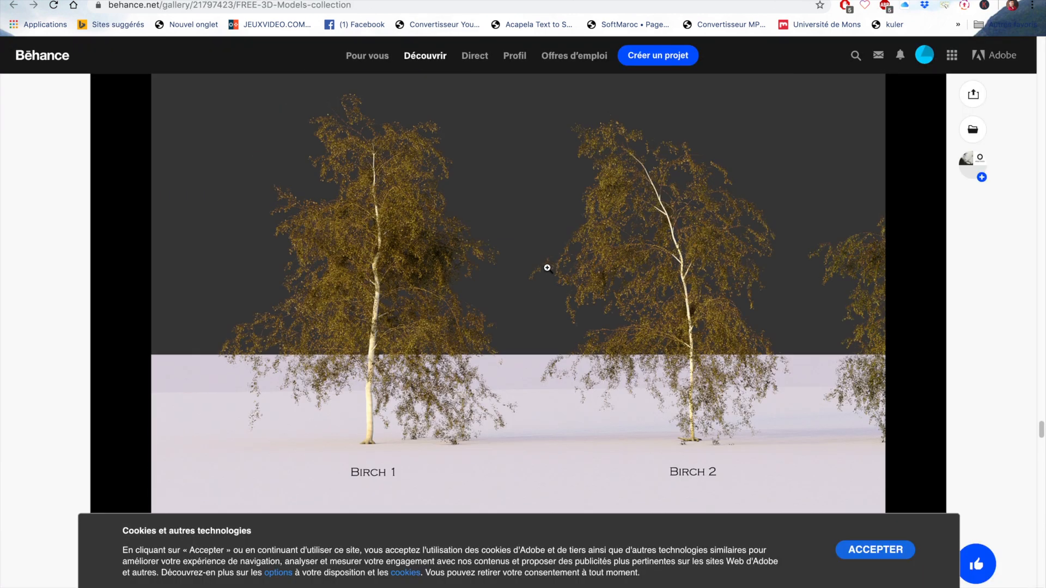
pyautogui.scroll(20, 548, 268)
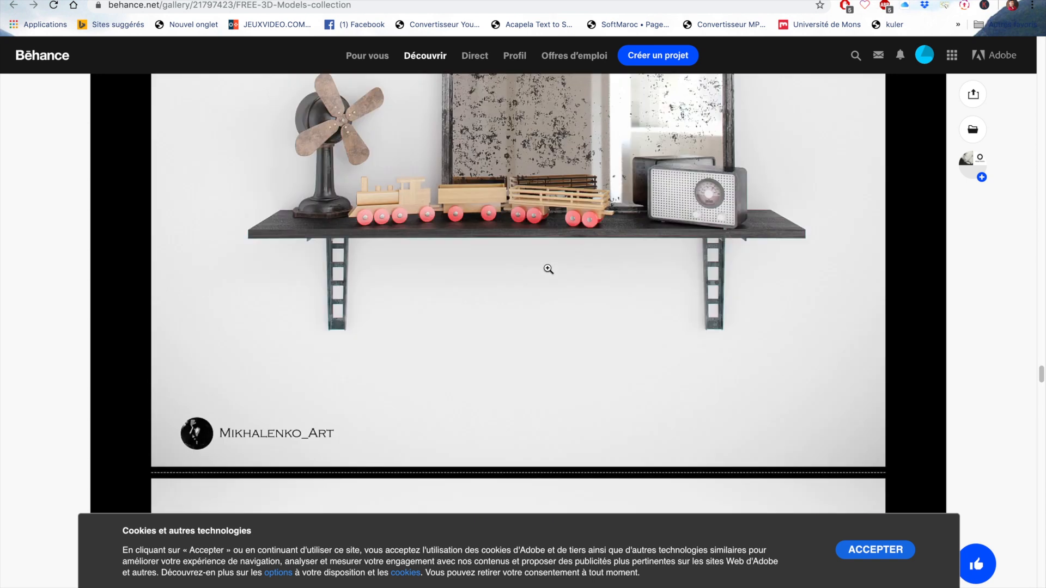
pyautogui.scroll(20, 548, 268)
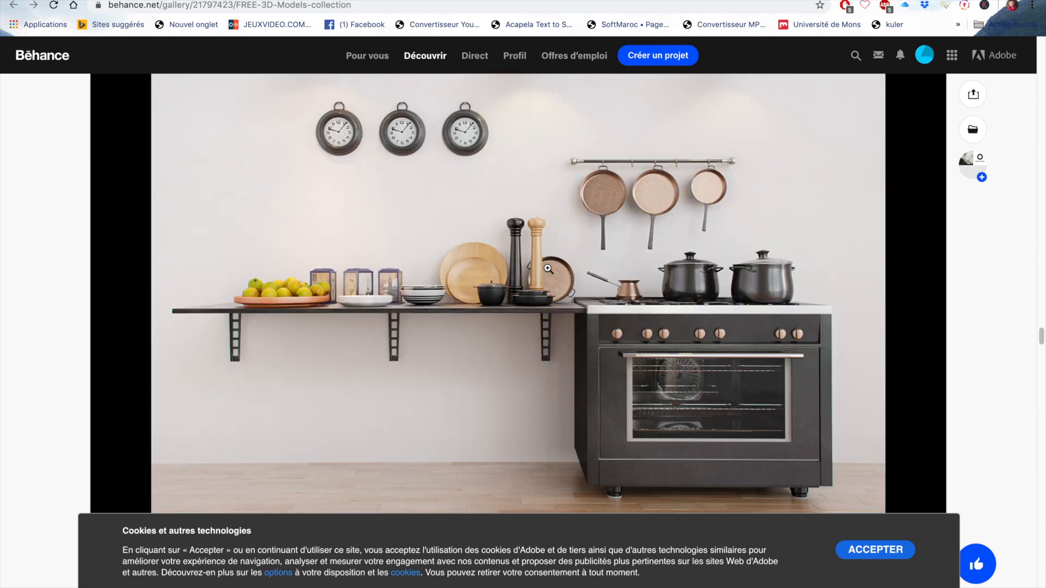
pyautogui.scroll(15, 547, 269)
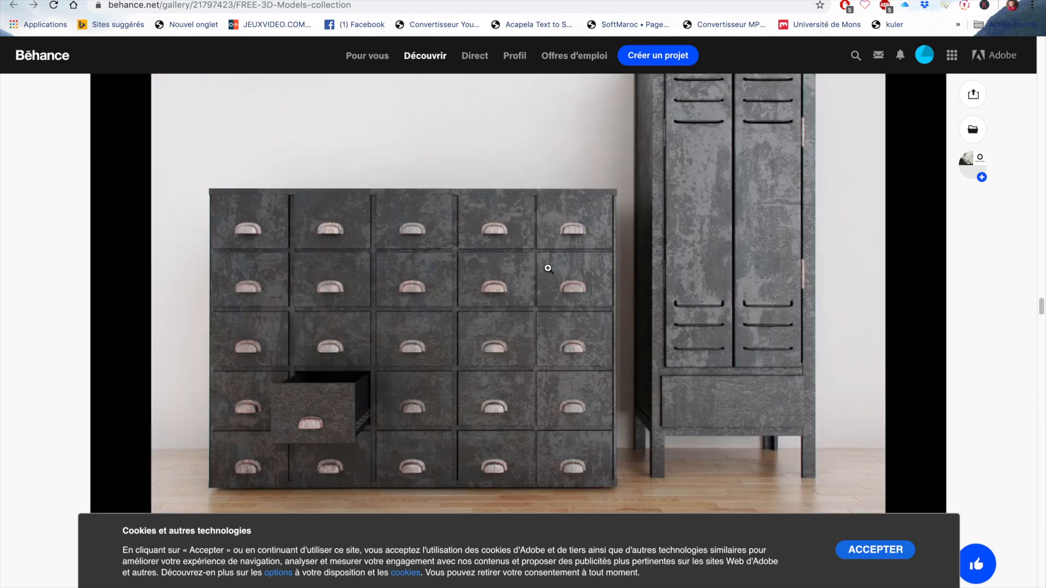
pyautogui.scroll(20, 547, 268)
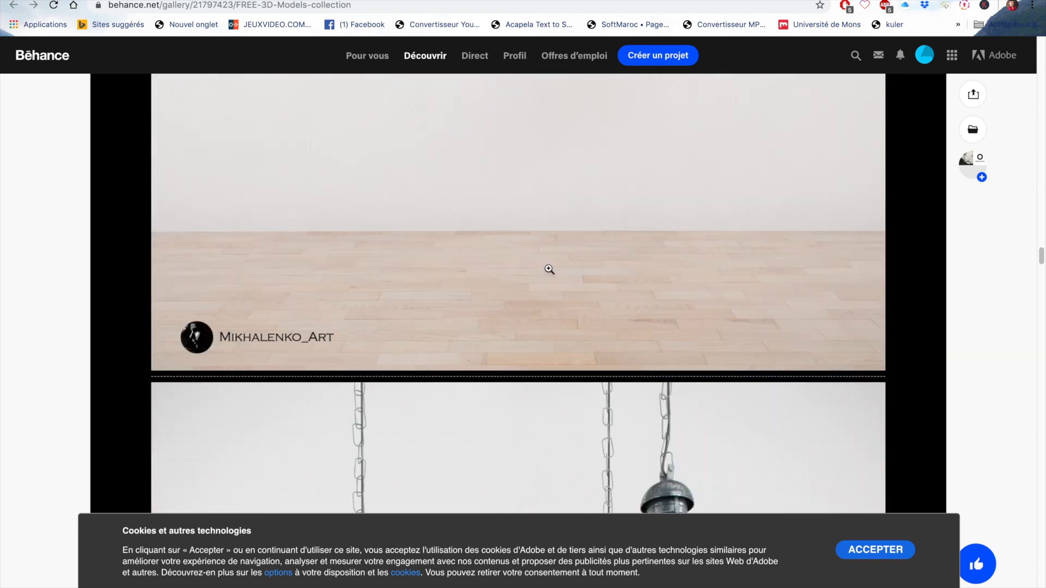
pyautogui.scroll(20, 549, 269)
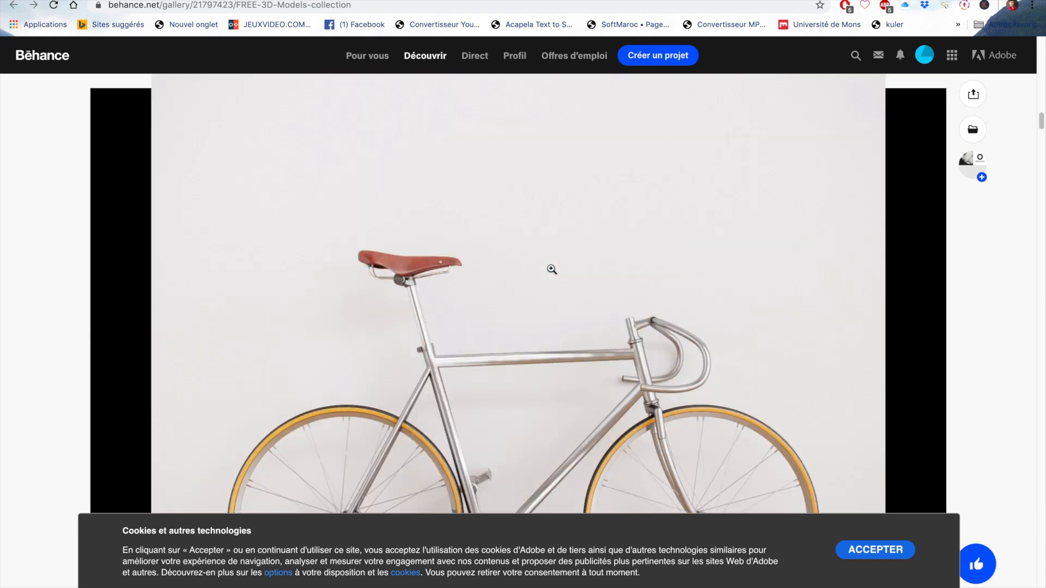
pyautogui.scroll(10, 553, 269)
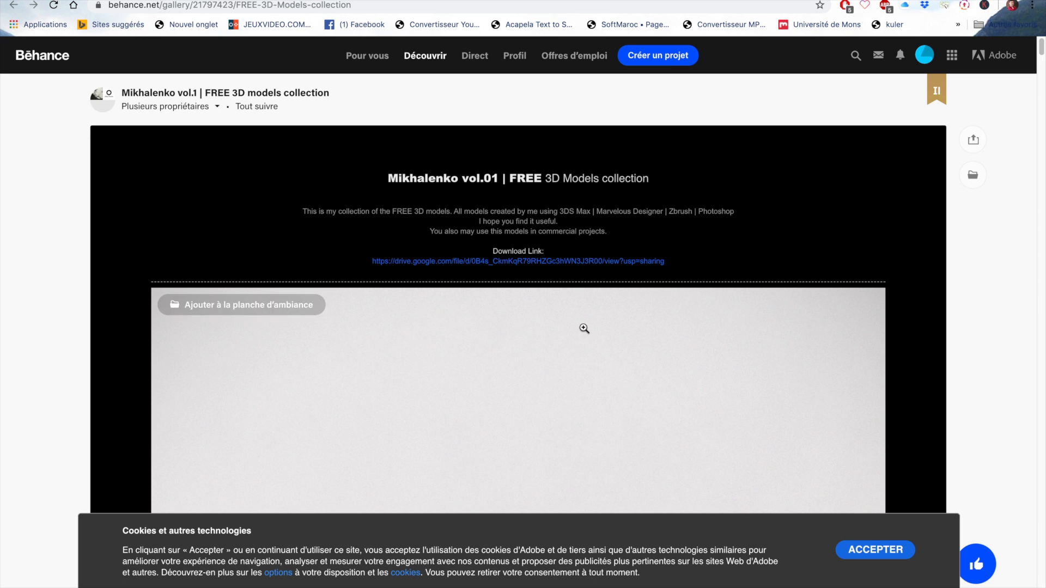